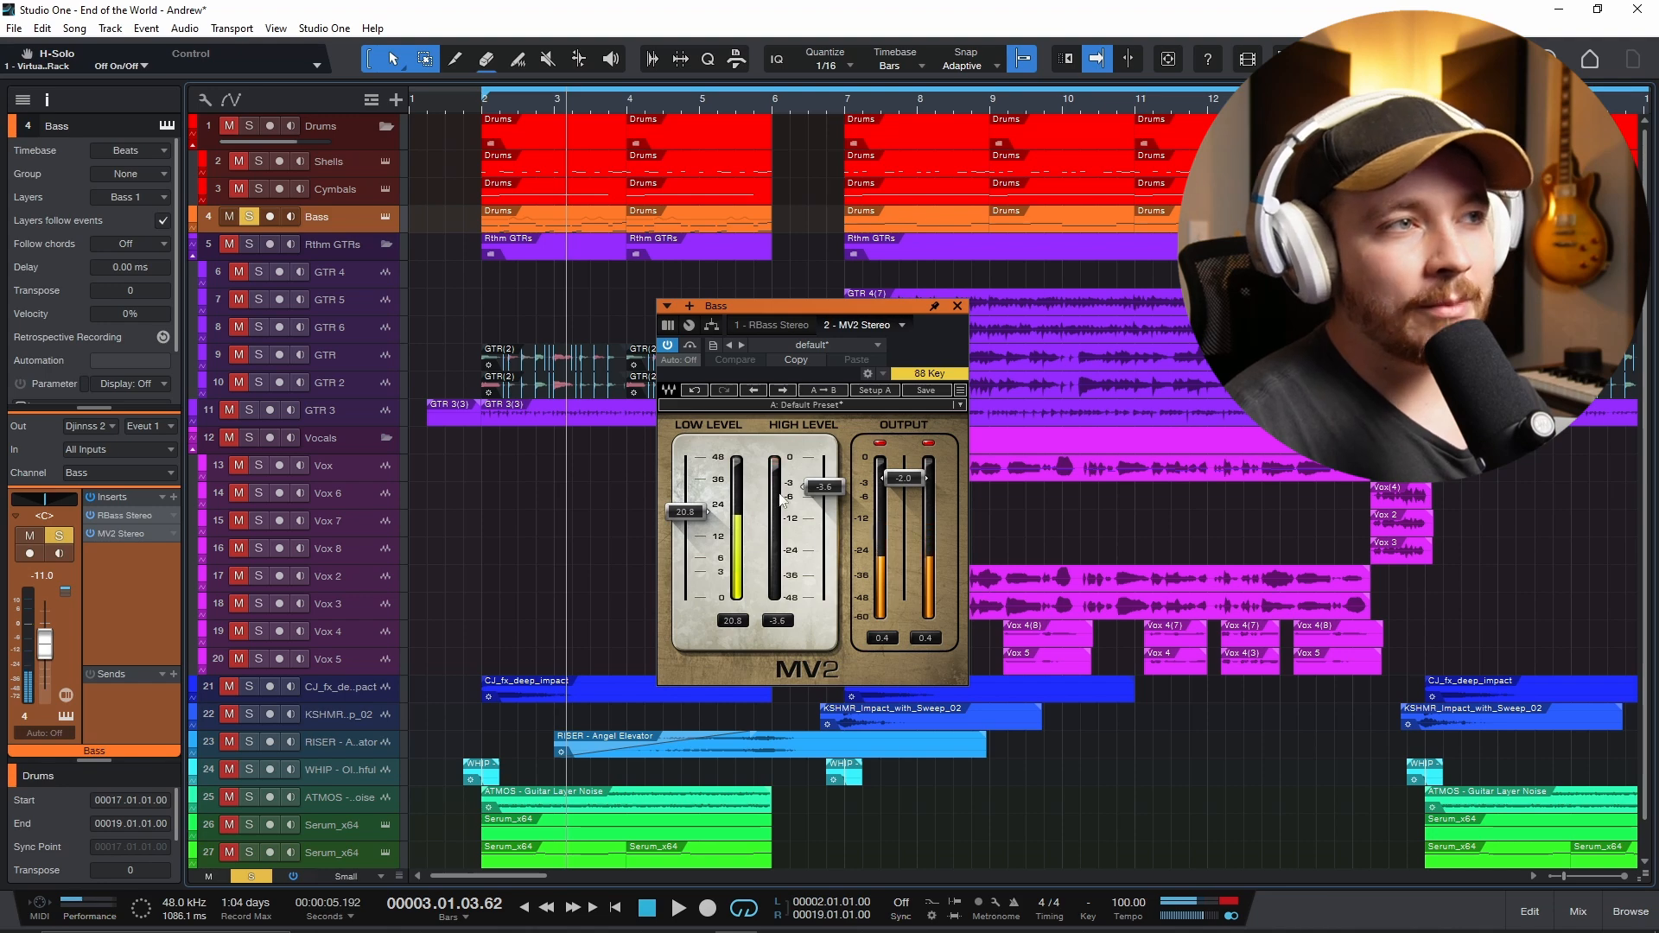
# - Play the soloed bass from bar 2 and toggle the MV2 bypass to compare the processed and unprocessed sound
pyautogui.click(690, 346)
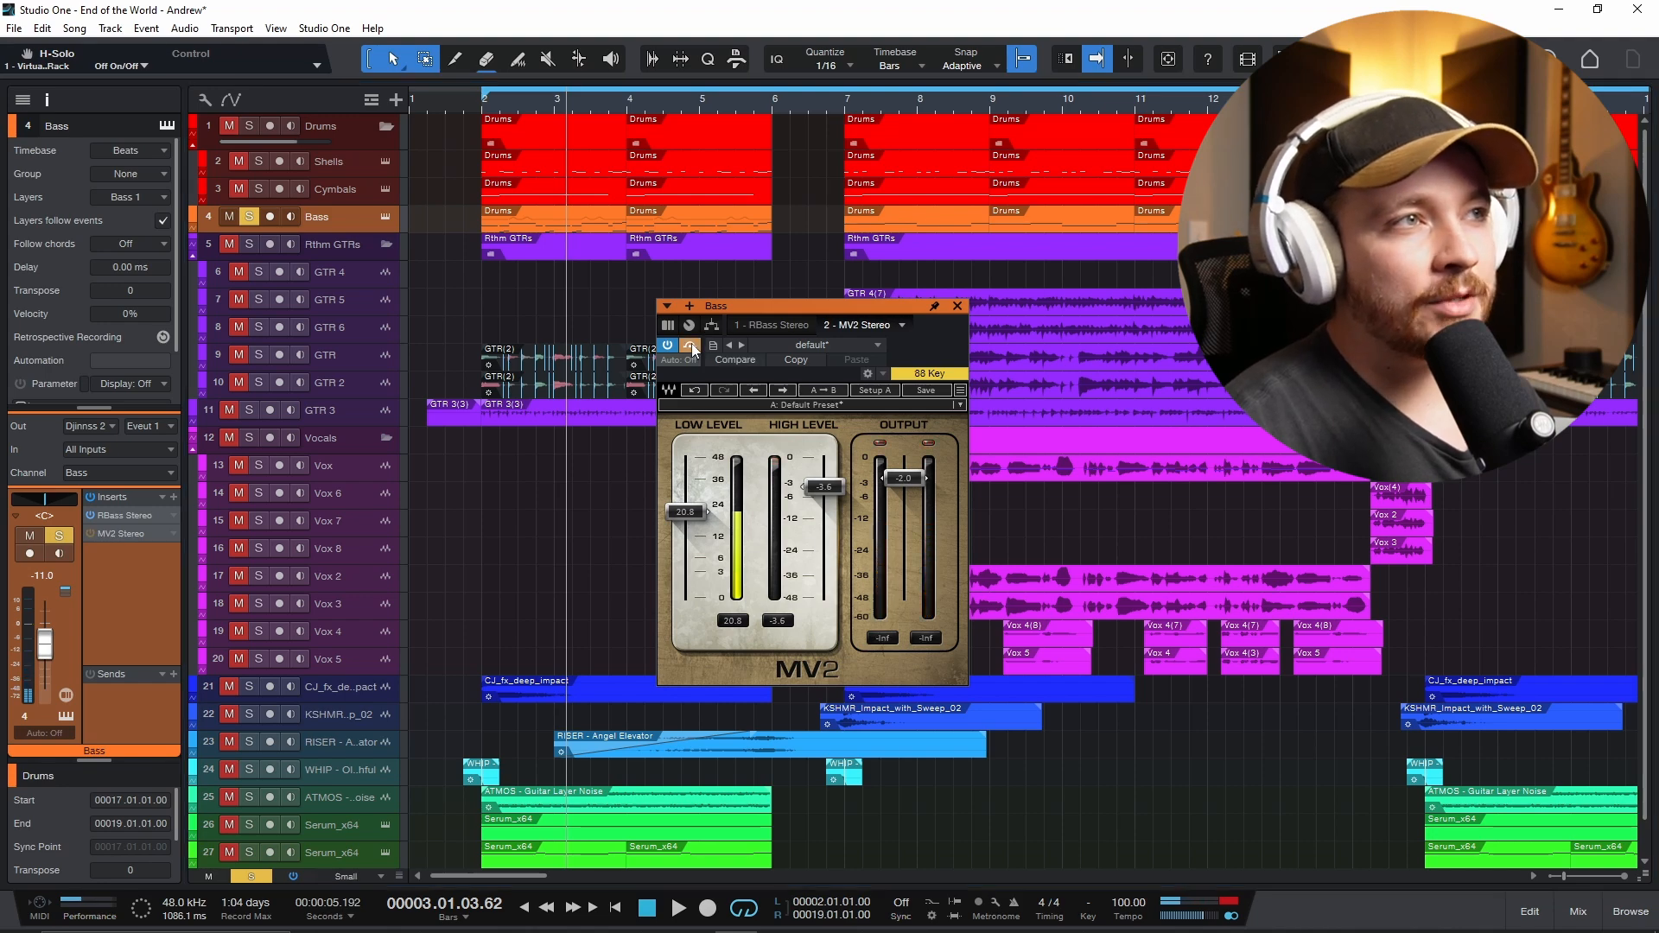
pyautogui.click(482, 109)
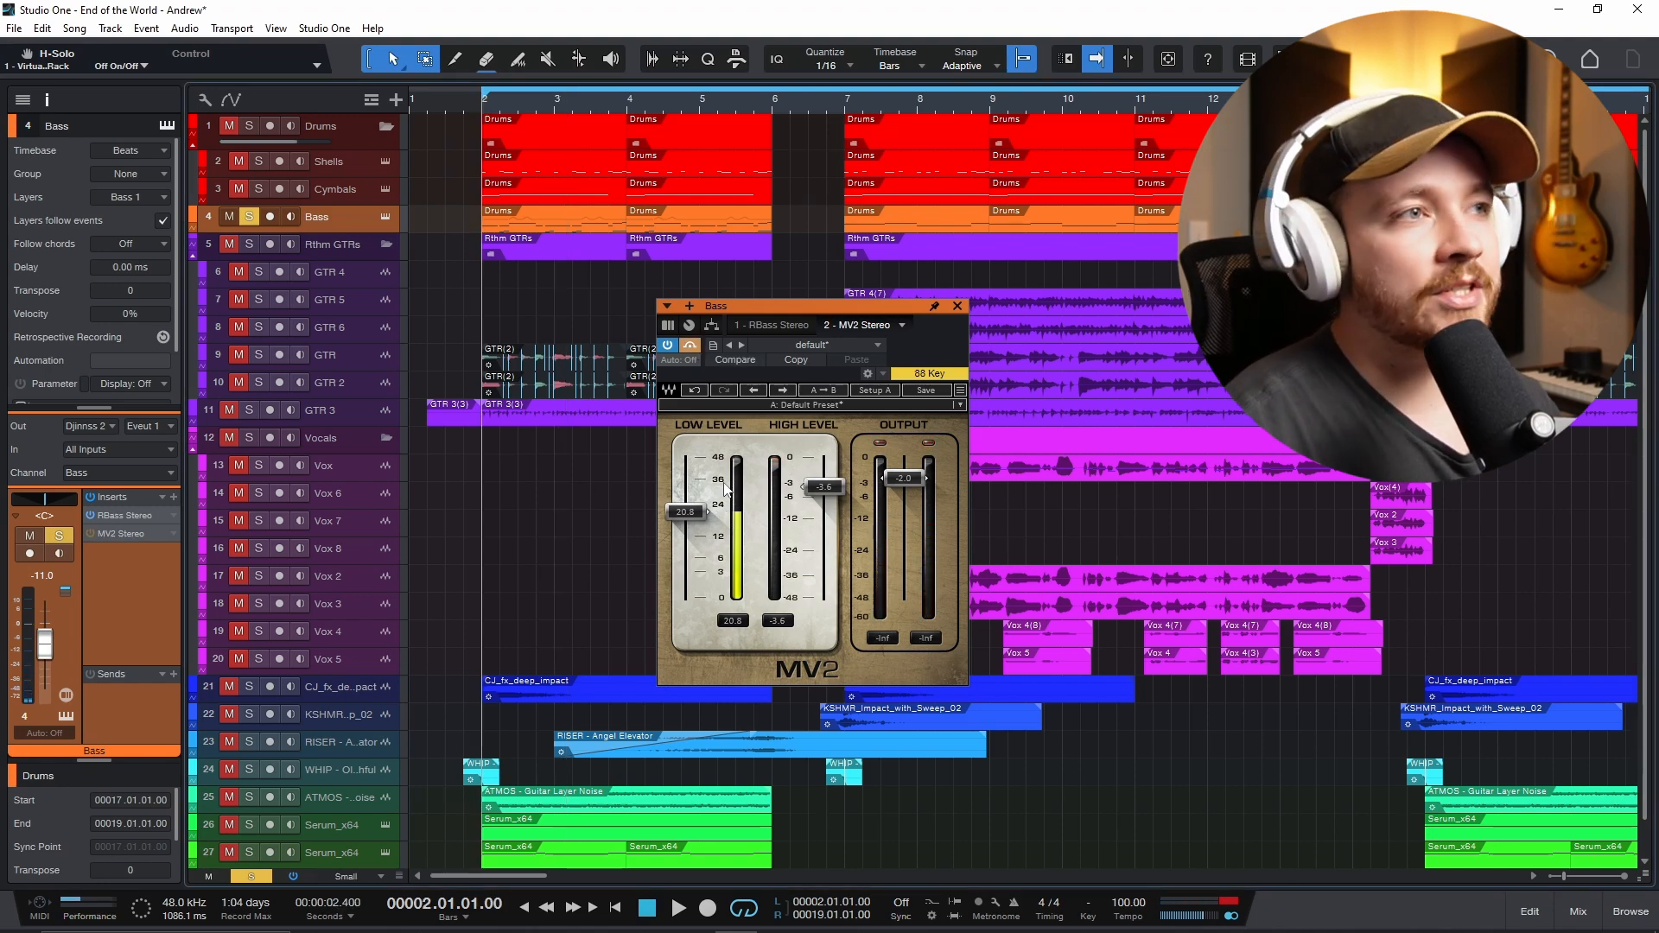
pyautogui.press('space')
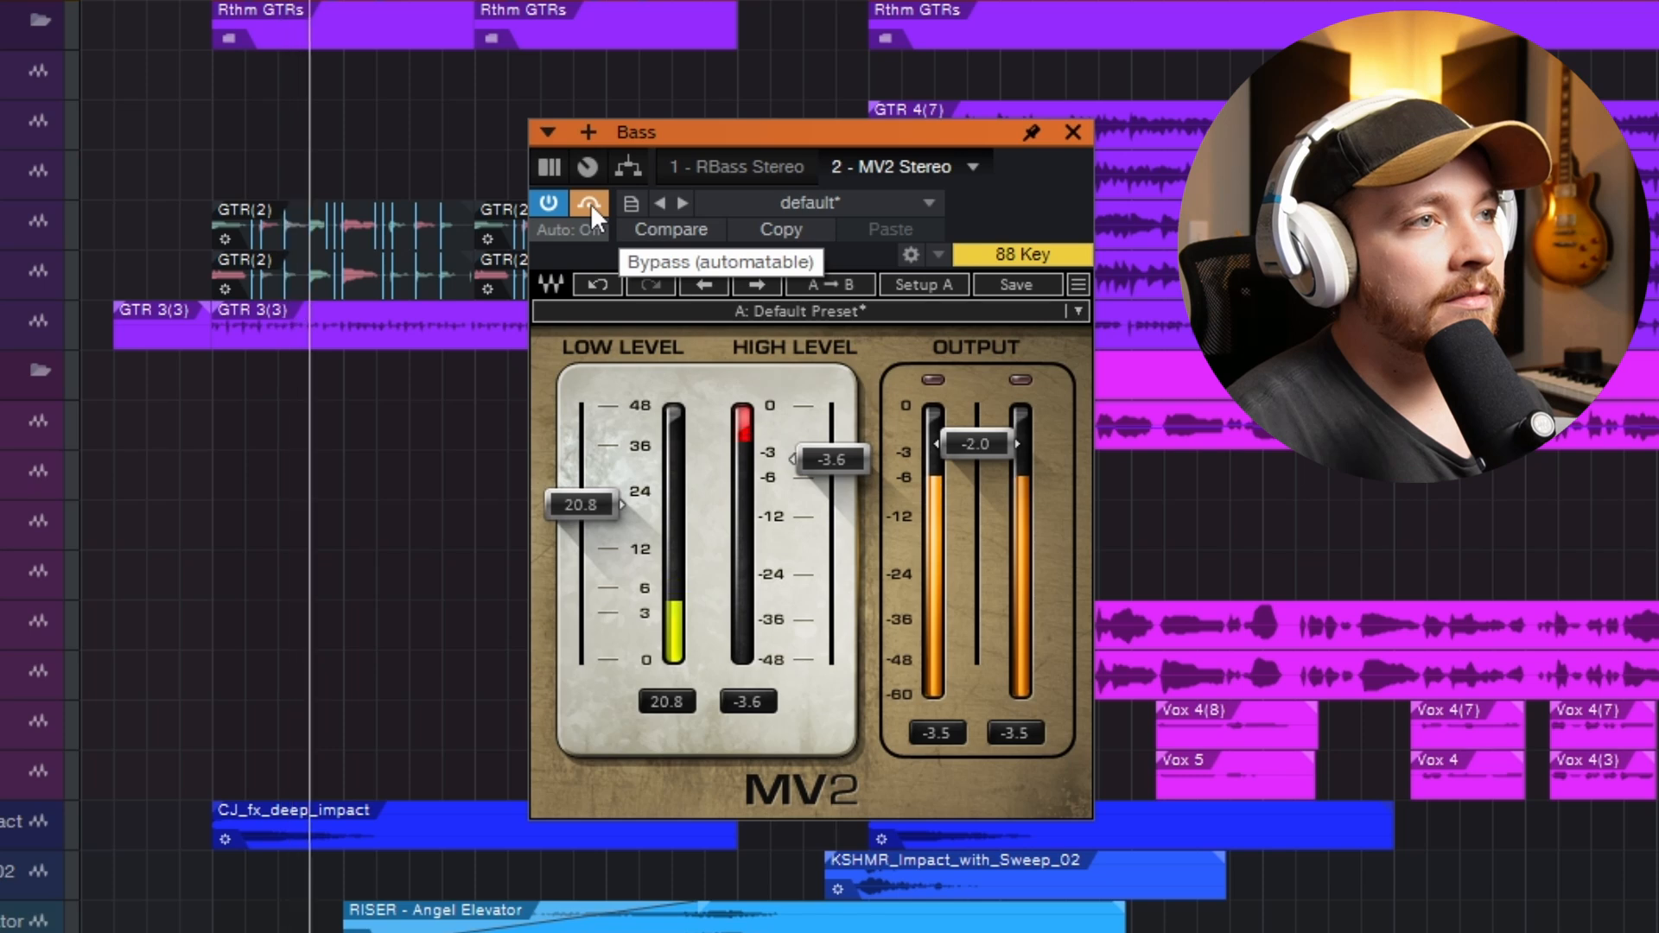
pyautogui.click(589, 204)
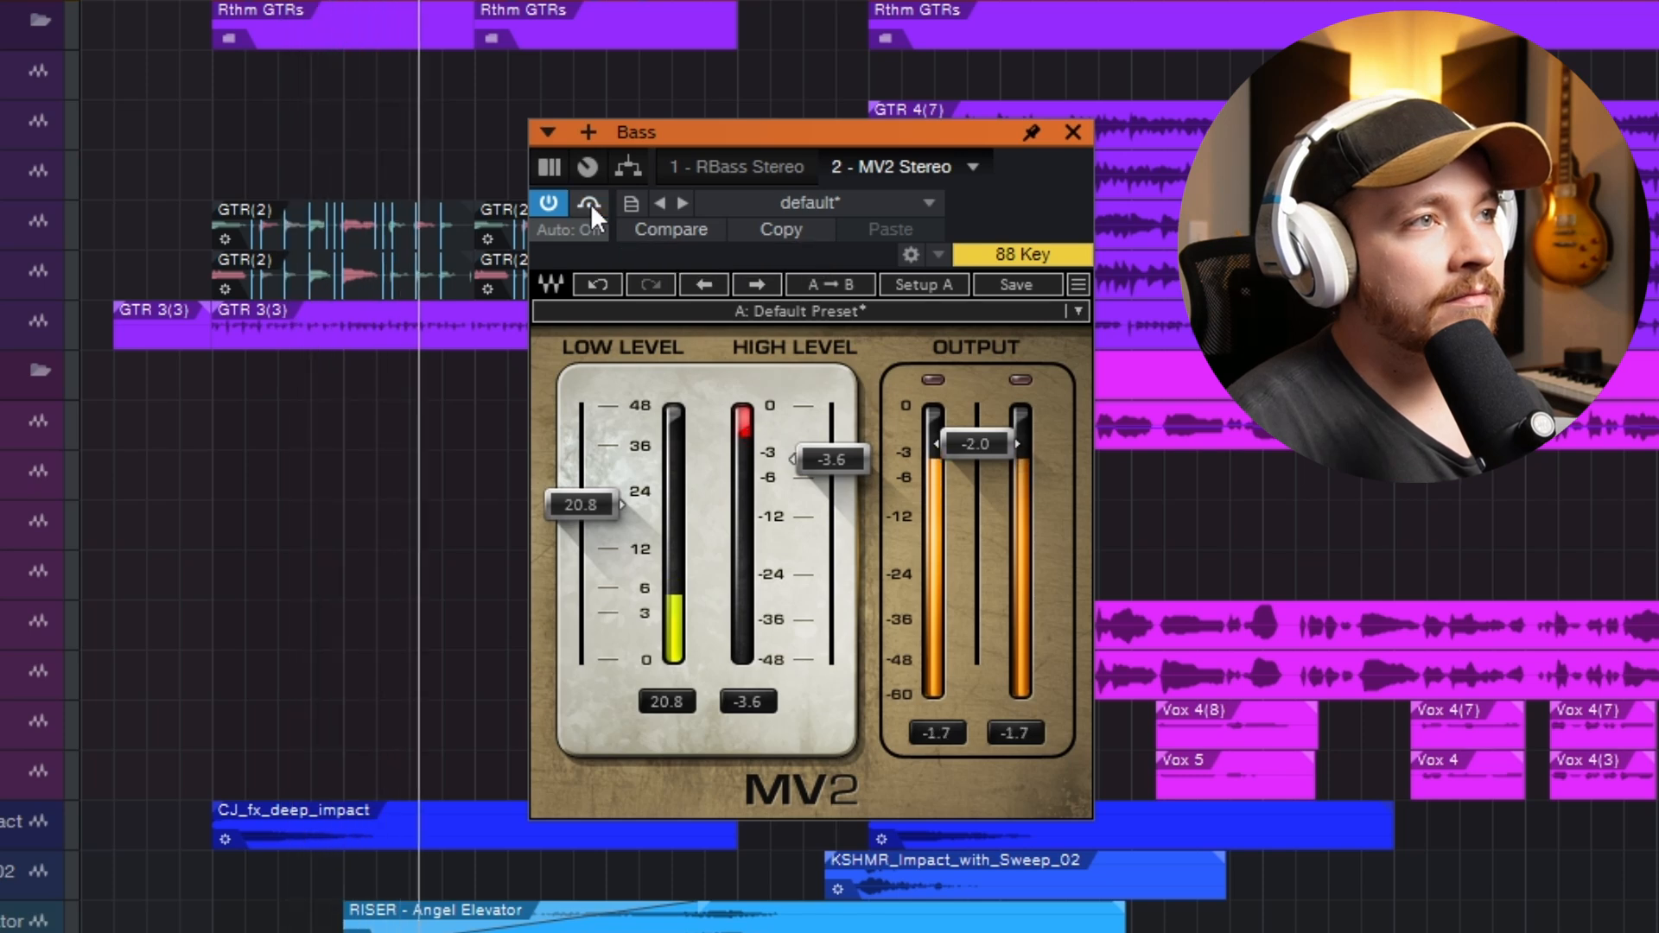
pyautogui.click(590, 204)
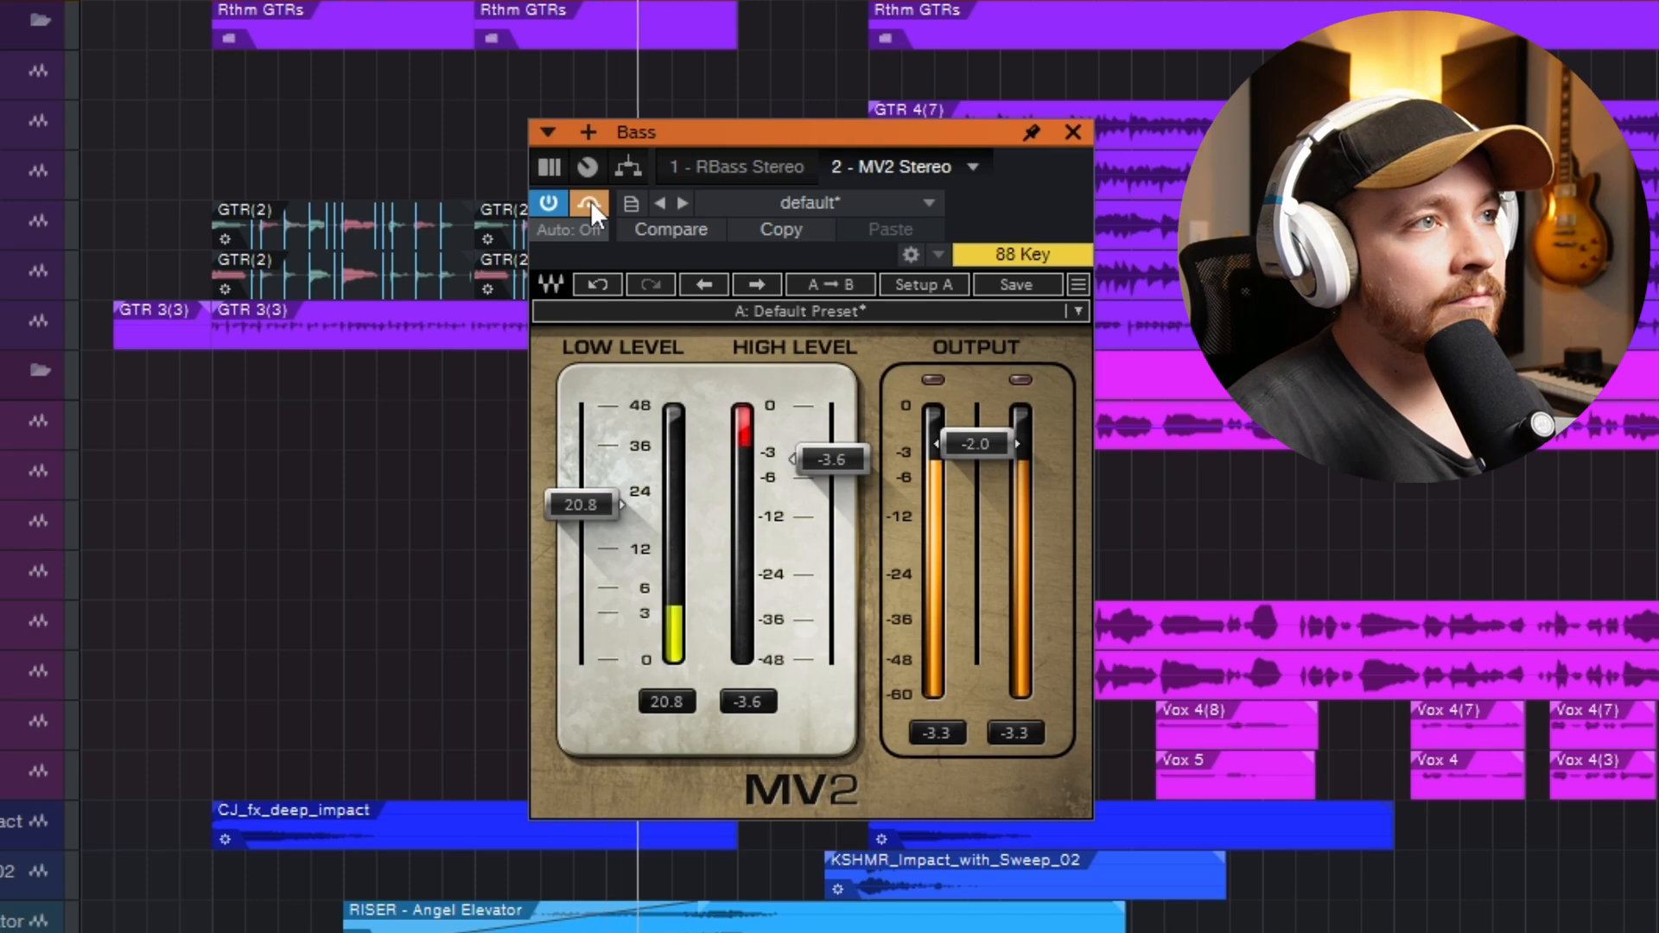
pyautogui.click(590, 202)
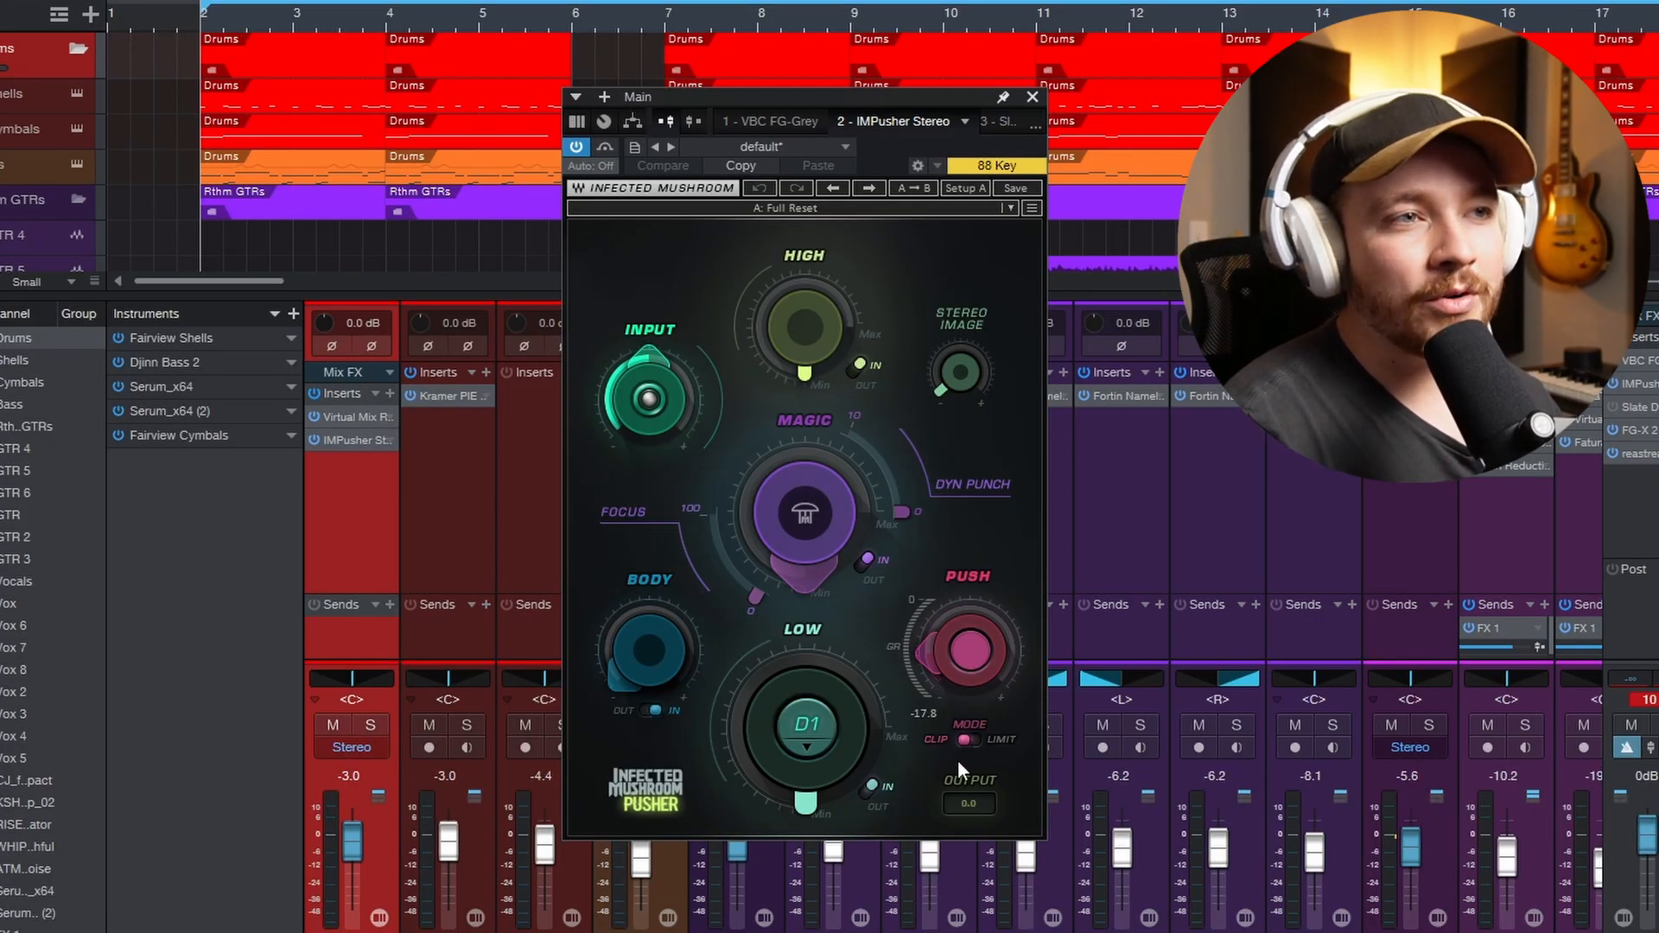
# - Play the song while raising Push from 0.0 in Clip mode on the main bus's Infected Mushroom Pusher
pyautogui.click(974, 744)
pyautogui.click(977, 742)
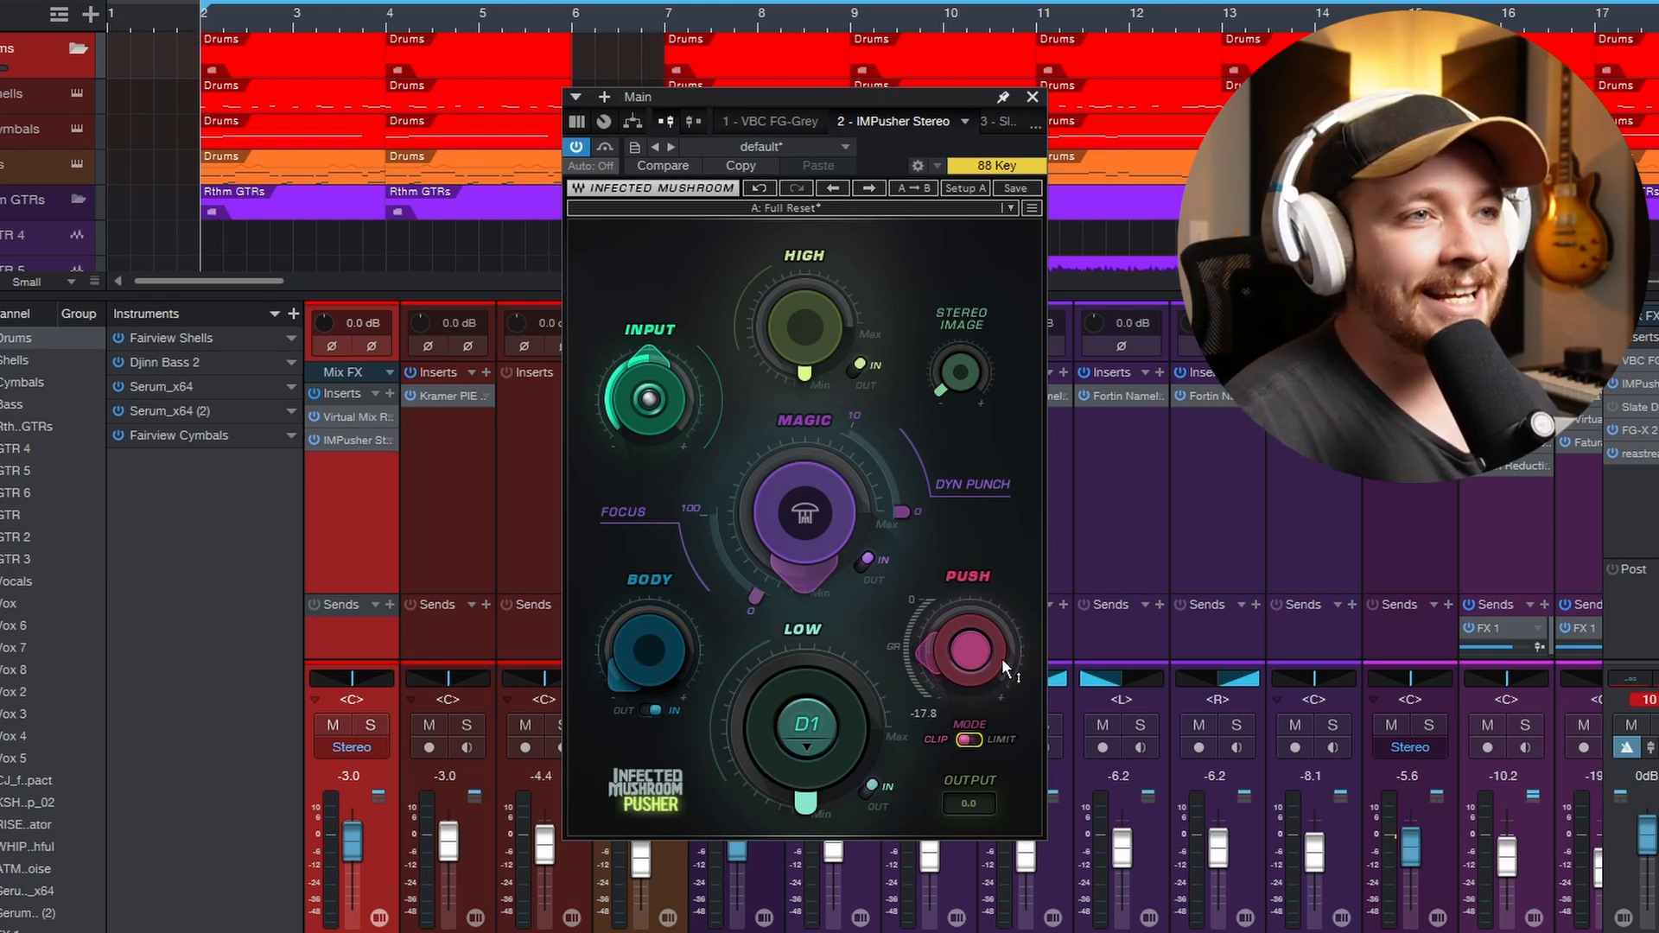
pyautogui.moveTo(987, 682)
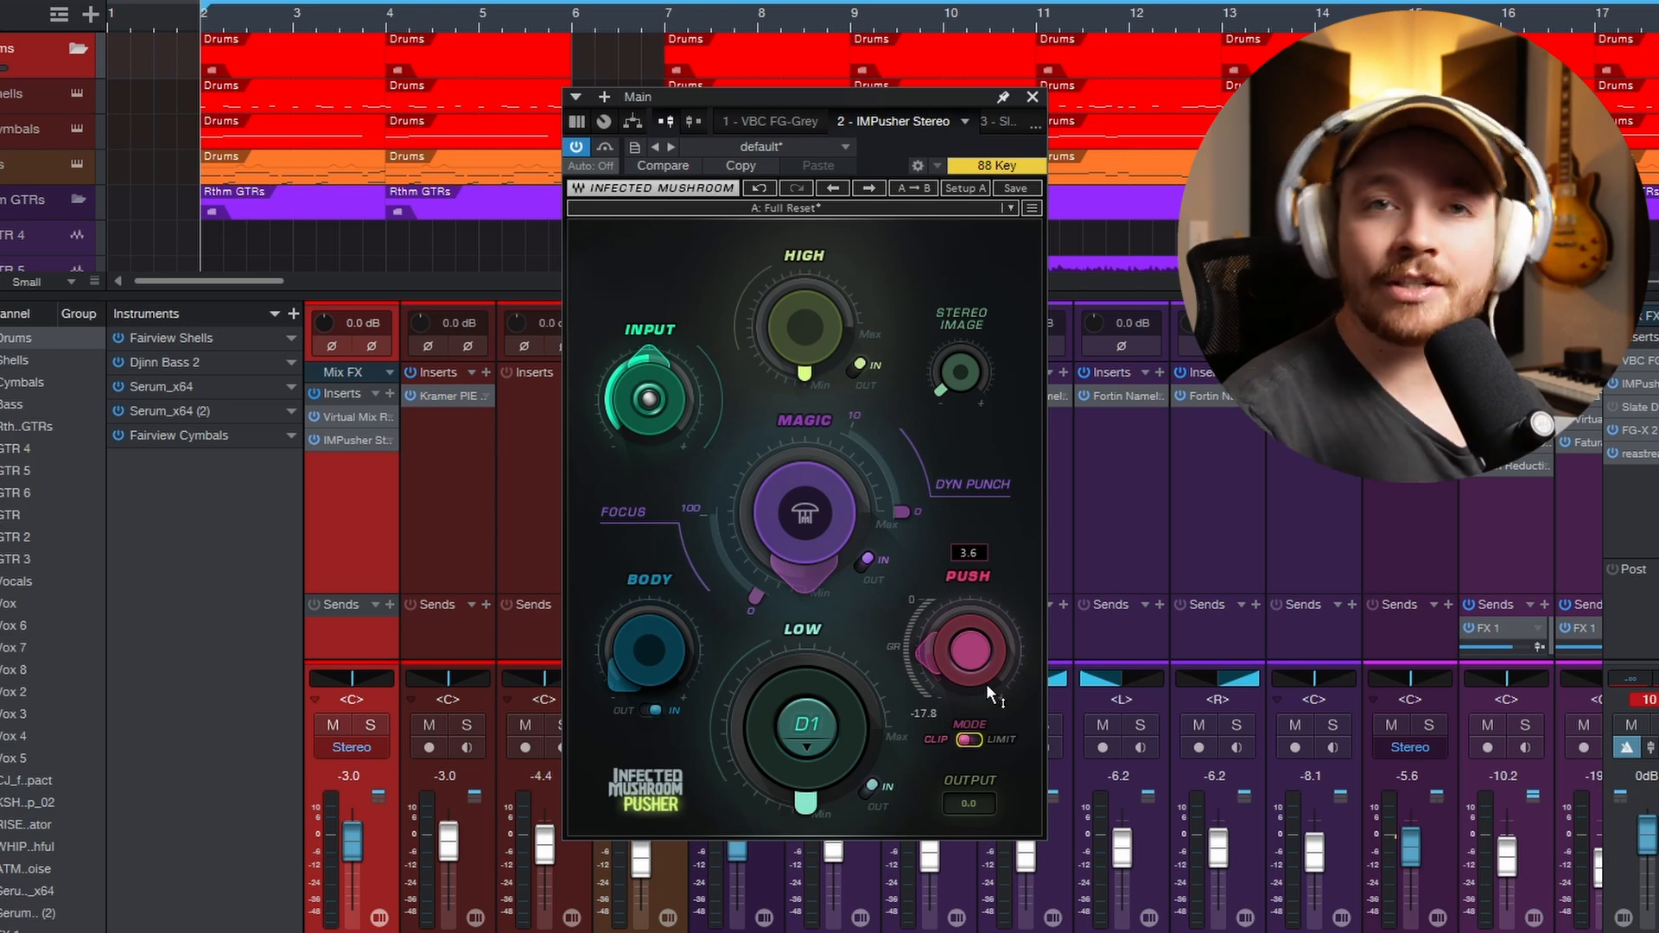
pyautogui.moveTo(987, 682); pyautogui.dragTo(987, 701)
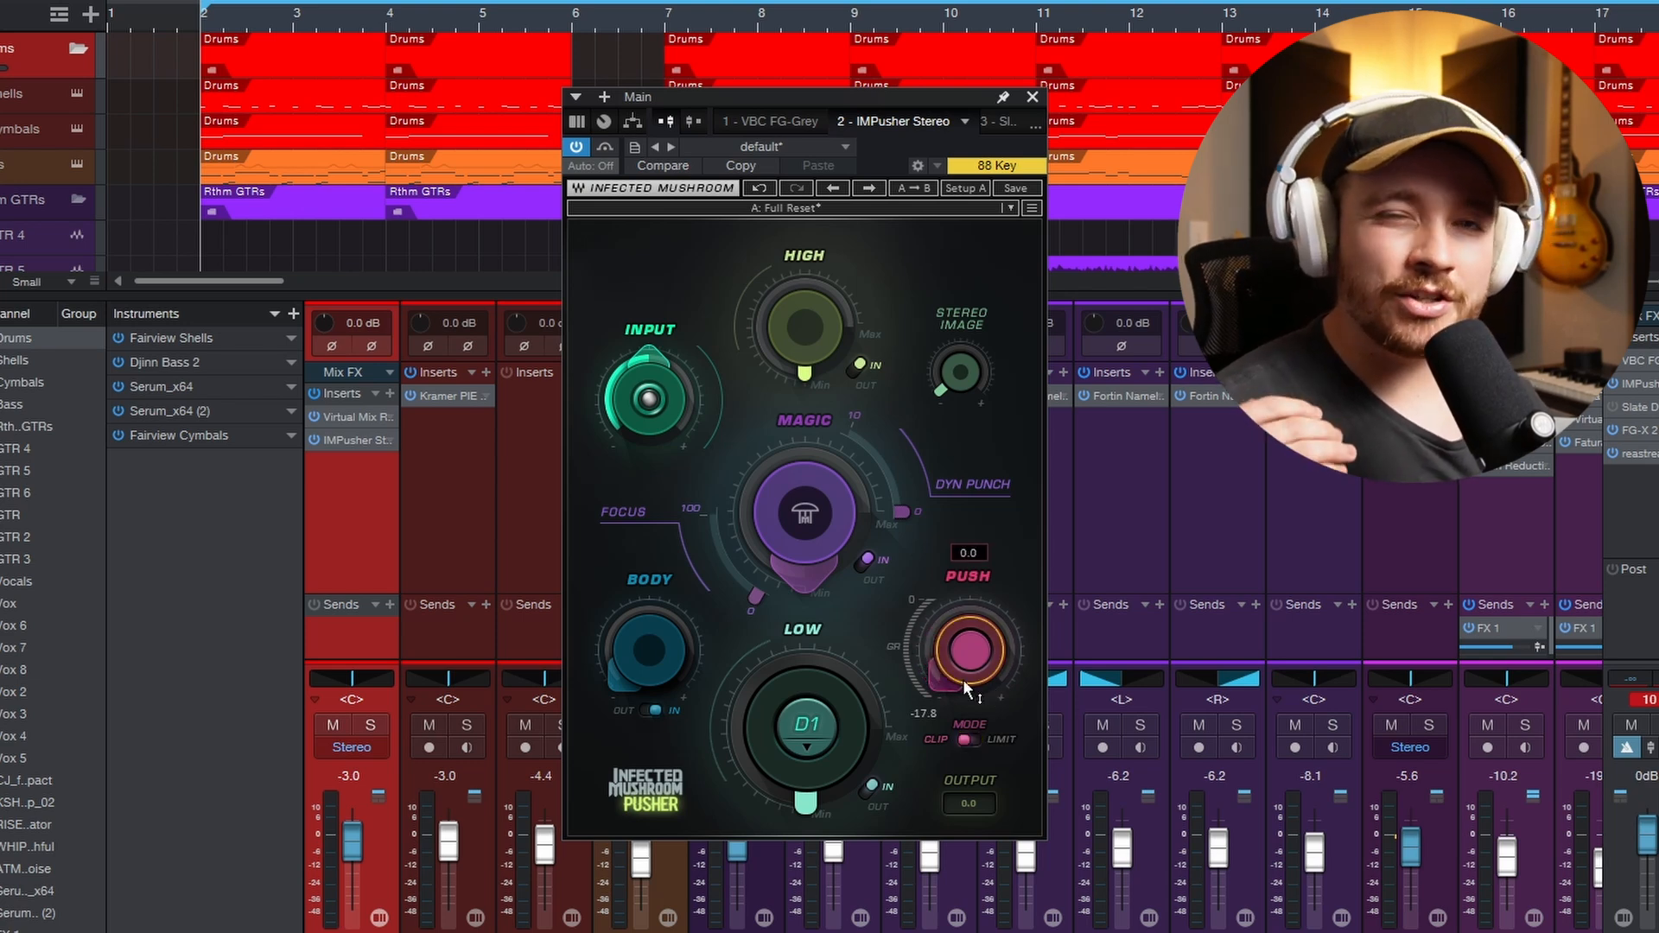
pyautogui.press('space')
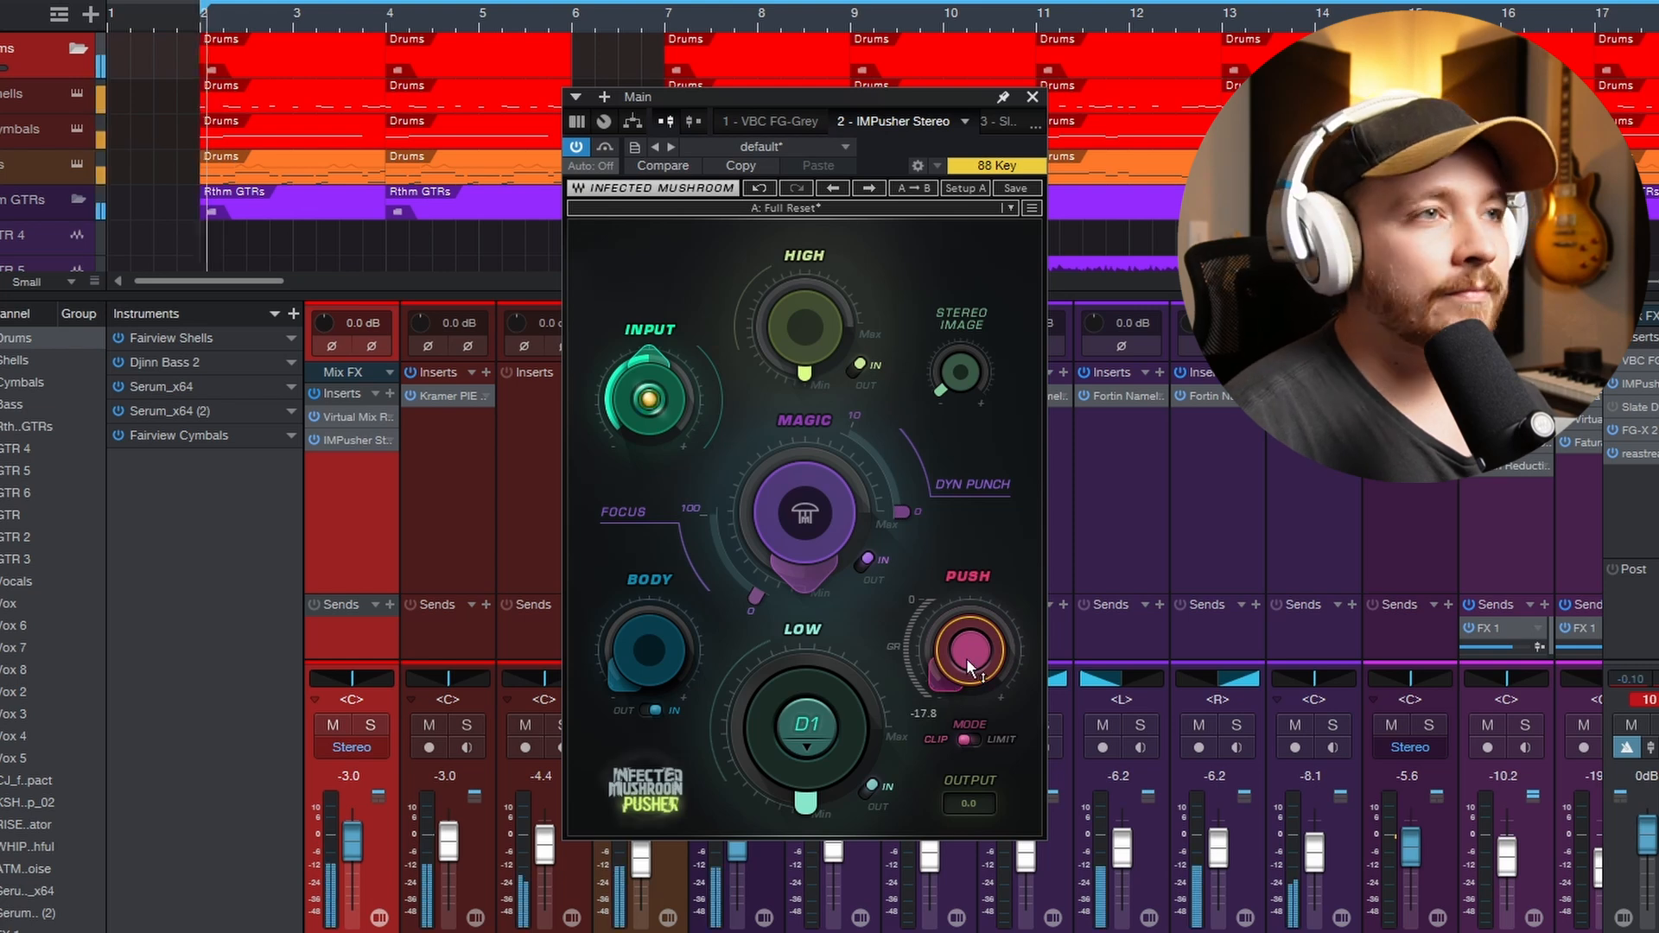
pyautogui.moveTo(966, 657)
pyautogui.mouseDown()
pyautogui.moveTo(967, 583)
pyautogui.moveTo(966, 625)
pyautogui.mouseUp()
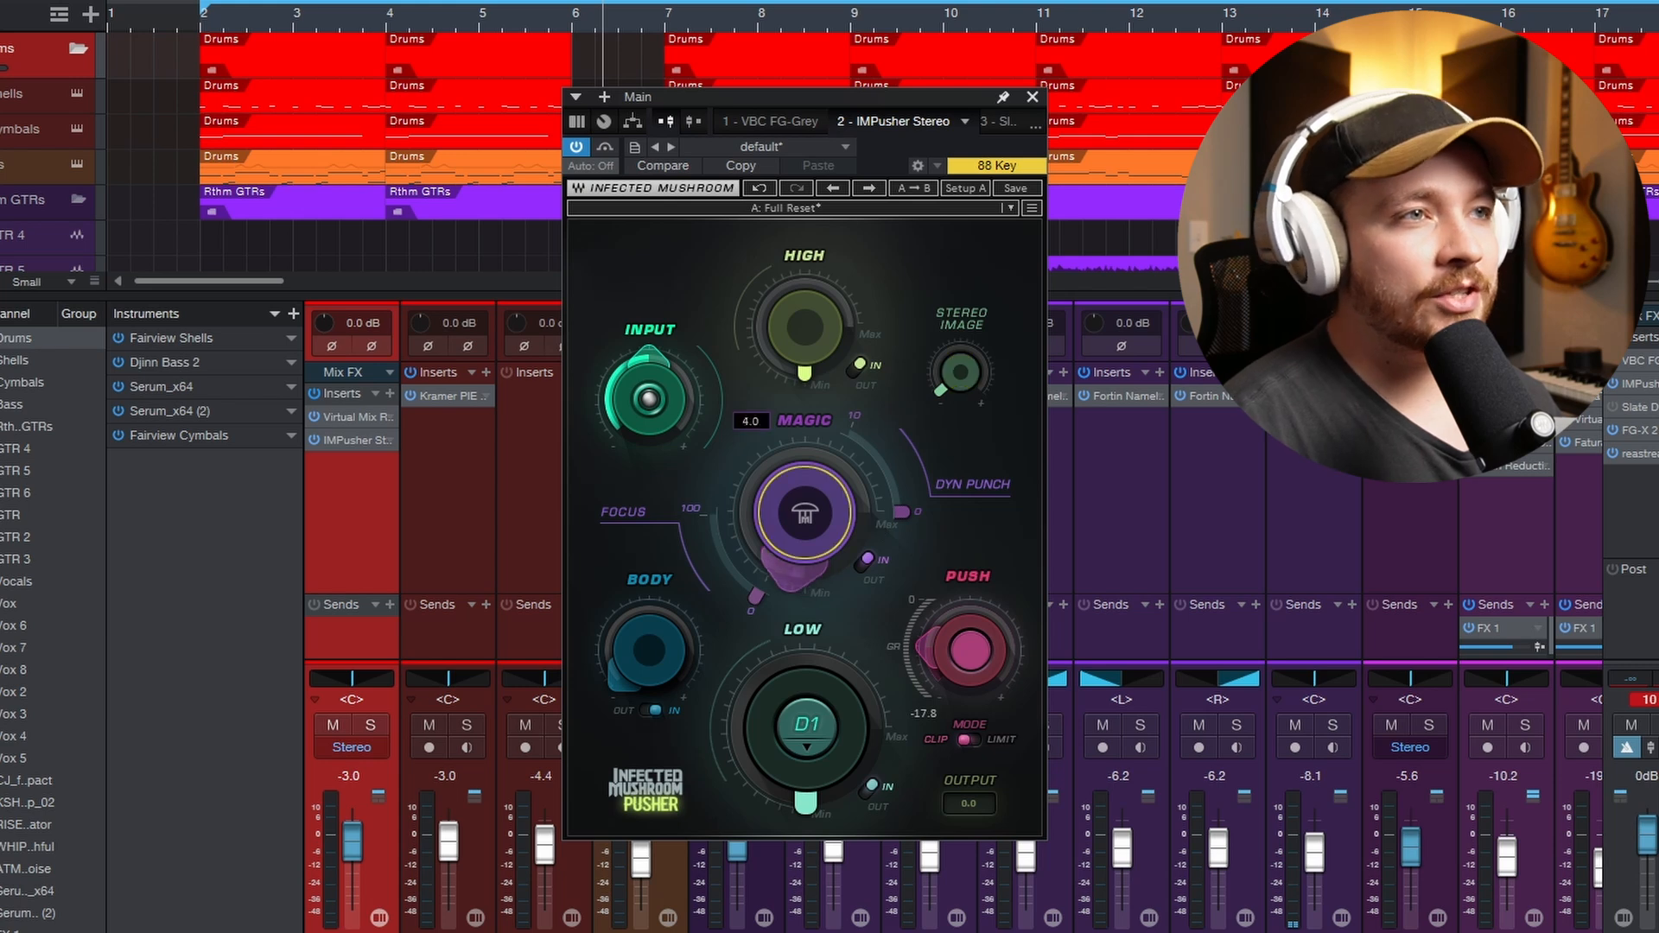
# - Turn the Magic amount back down on the main bus's Pusher and select its Body control
pyautogui.moveTo(805, 512)
pyautogui.mouseDown()
pyautogui.moveTo(804, 458)
pyautogui.moveTo(804, 517)
pyautogui.mouseUp()
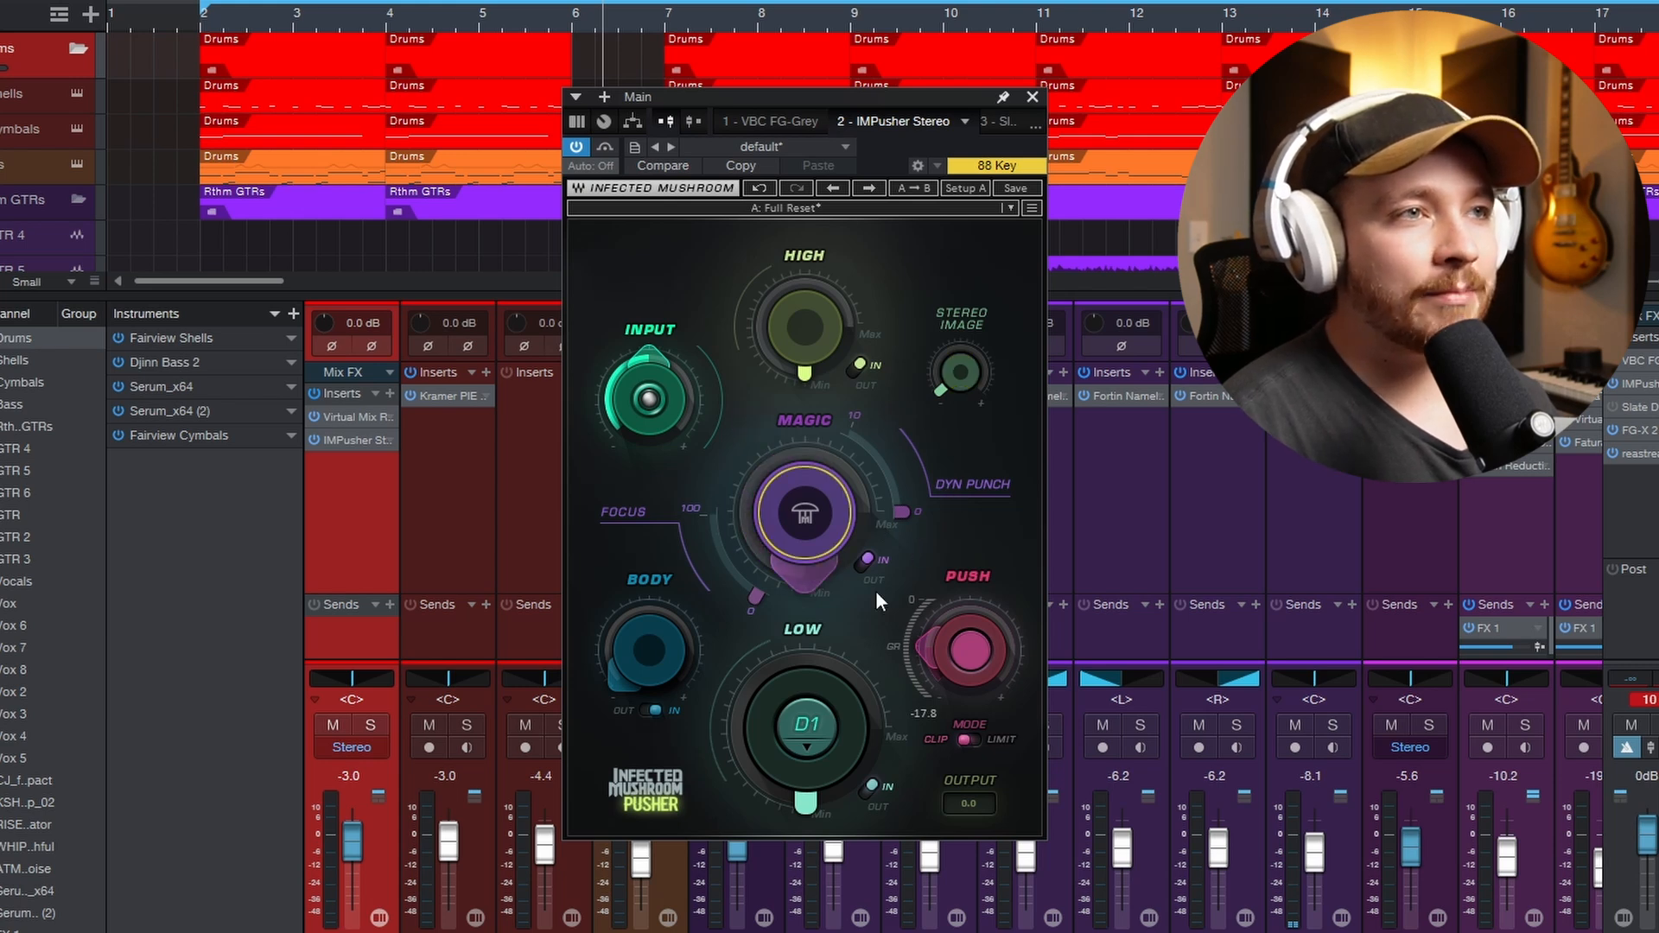
pyautogui.click(637, 673)
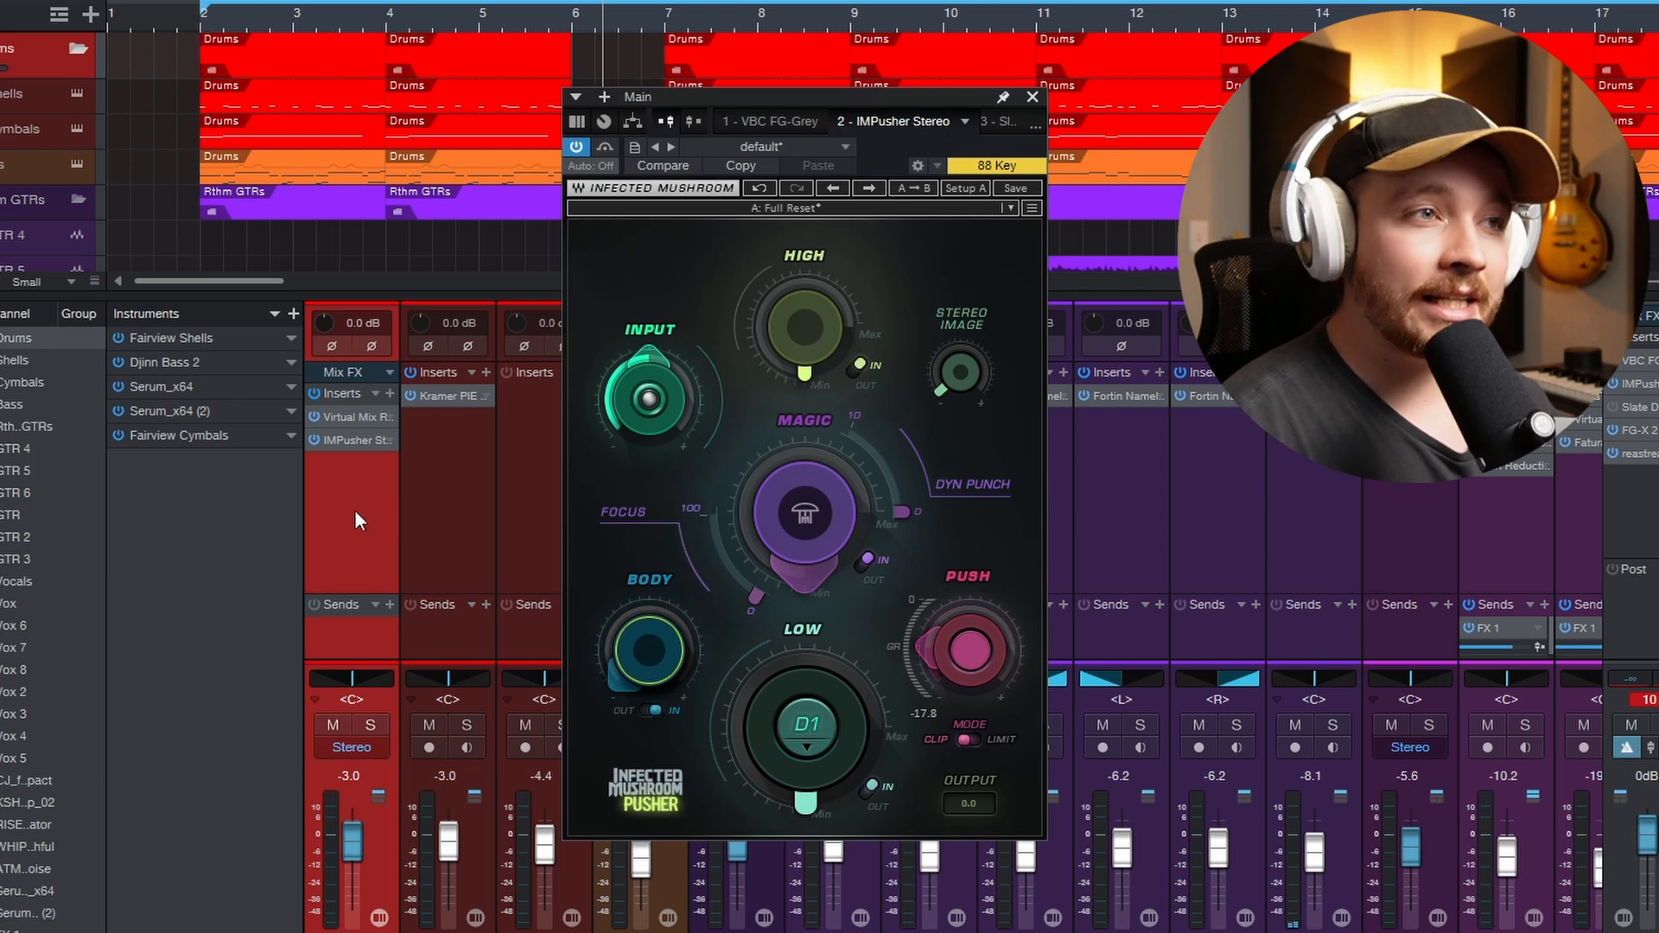
# - Open the Pusher on the Drums bus and set its Low note to C - 65Hz with an amount of 4.0
pyautogui.press('F11')
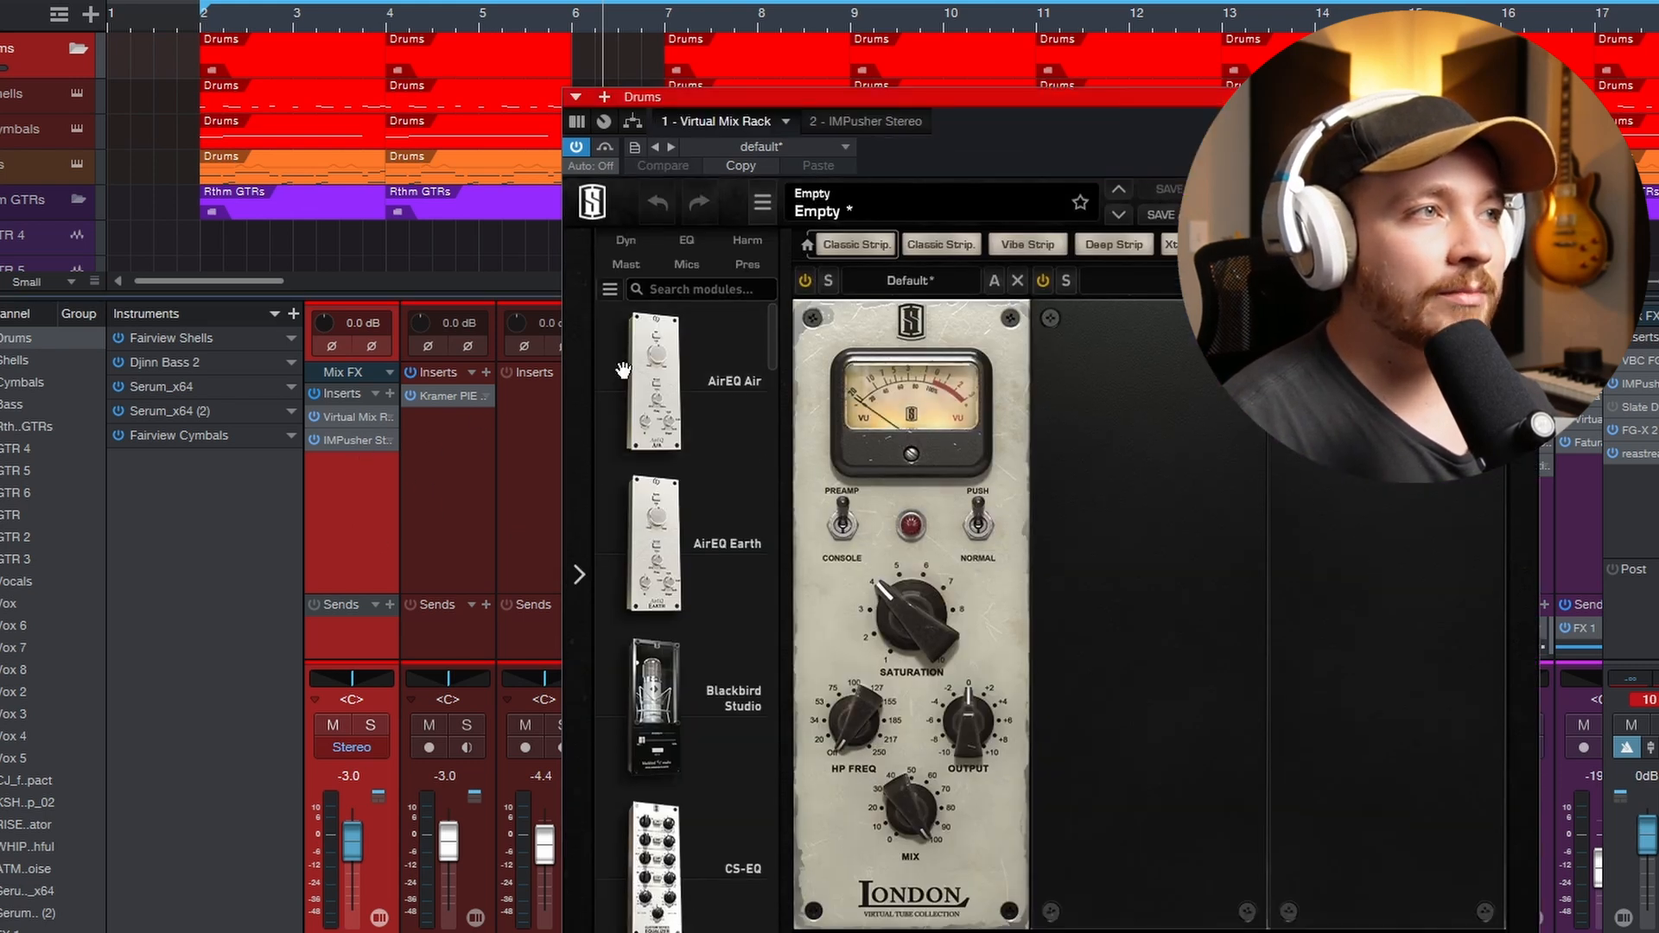
pyautogui.click(864, 121)
pyautogui.click(812, 751)
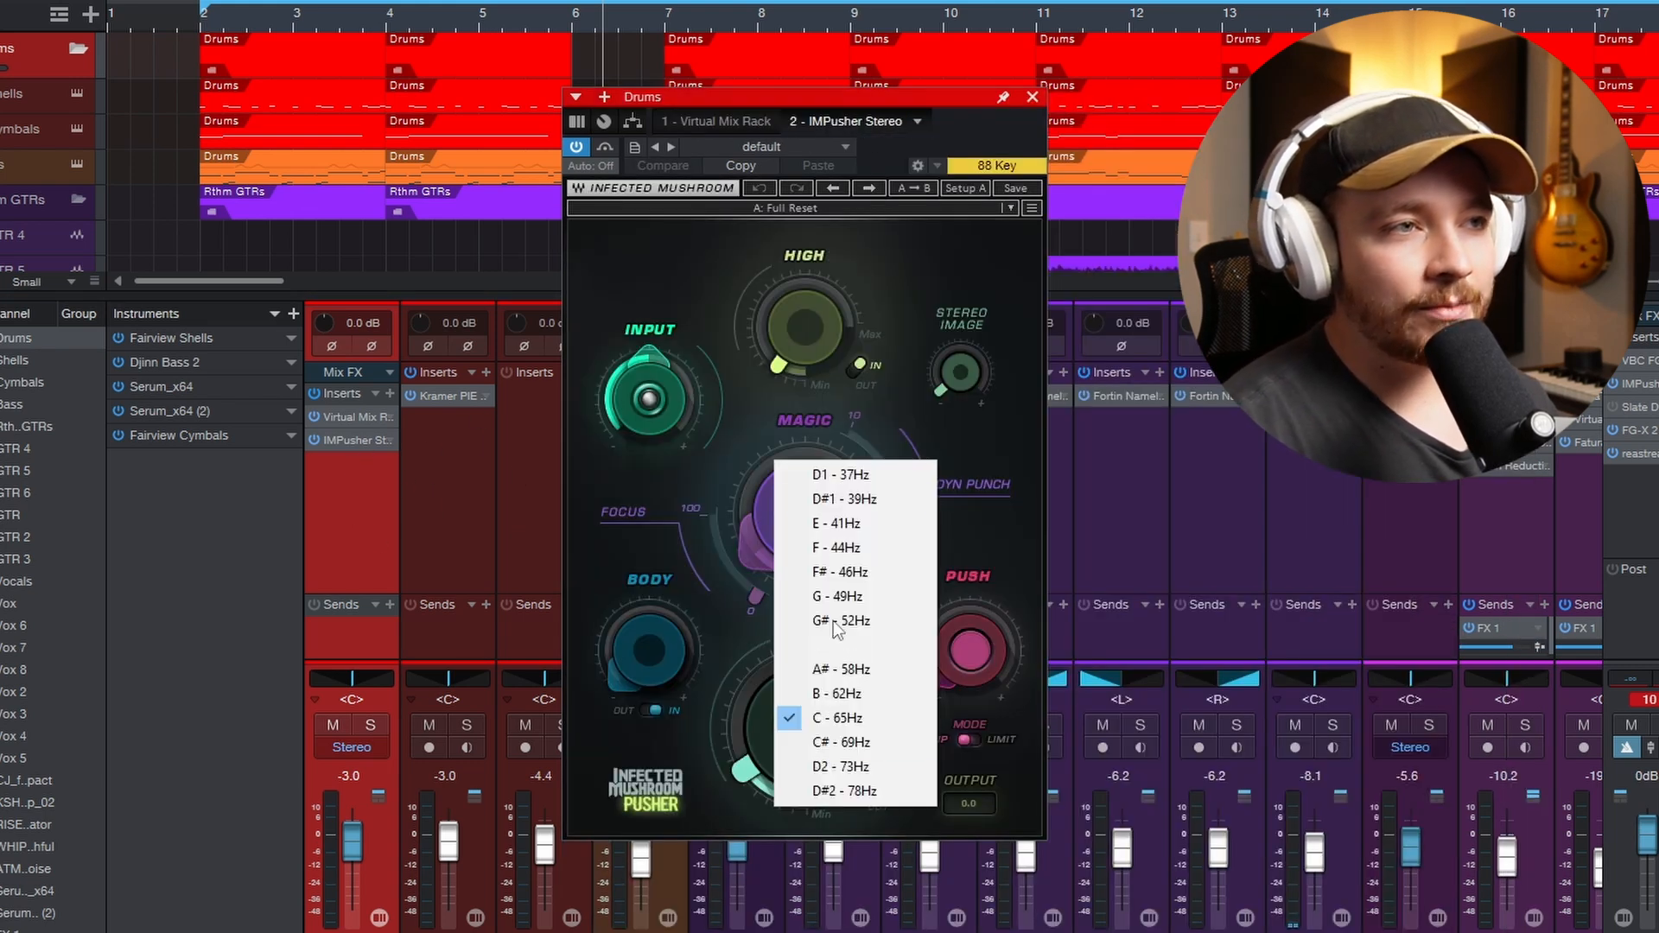
pyautogui.click(817, 722)
pyautogui.moveTo(745, 783); pyautogui.dragTo(746, 808)
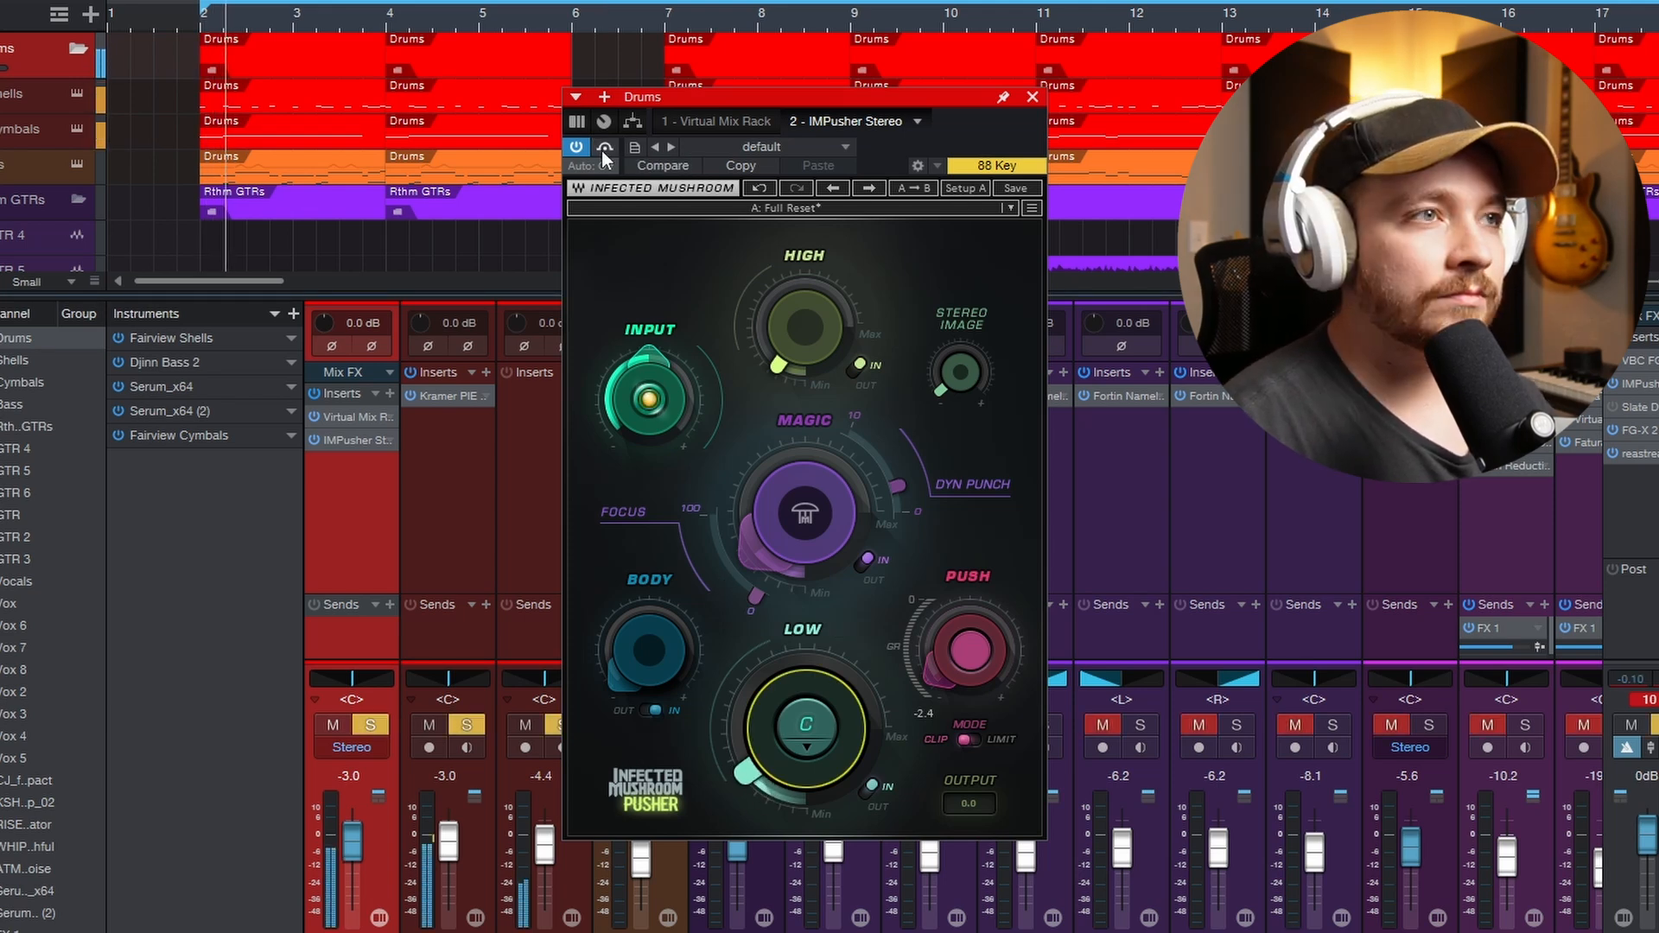
# - Compare the drums with Pusher bypassed and active during playback, and raise its Body amount
pyautogui.click(604, 149)
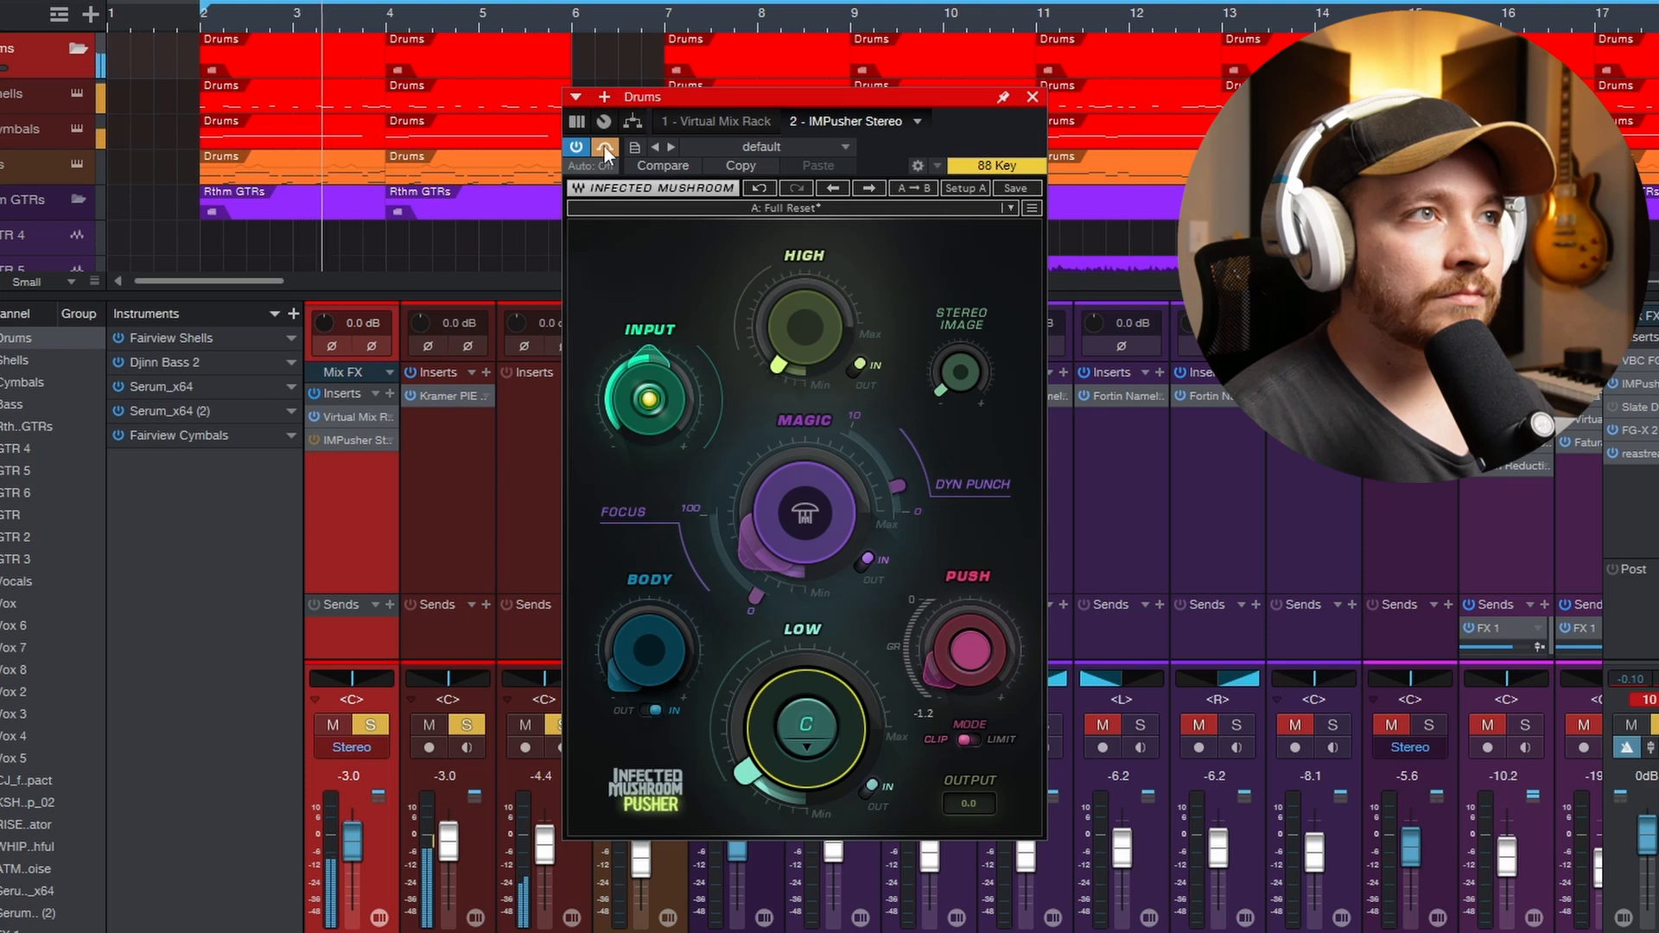
pyautogui.click(604, 146)
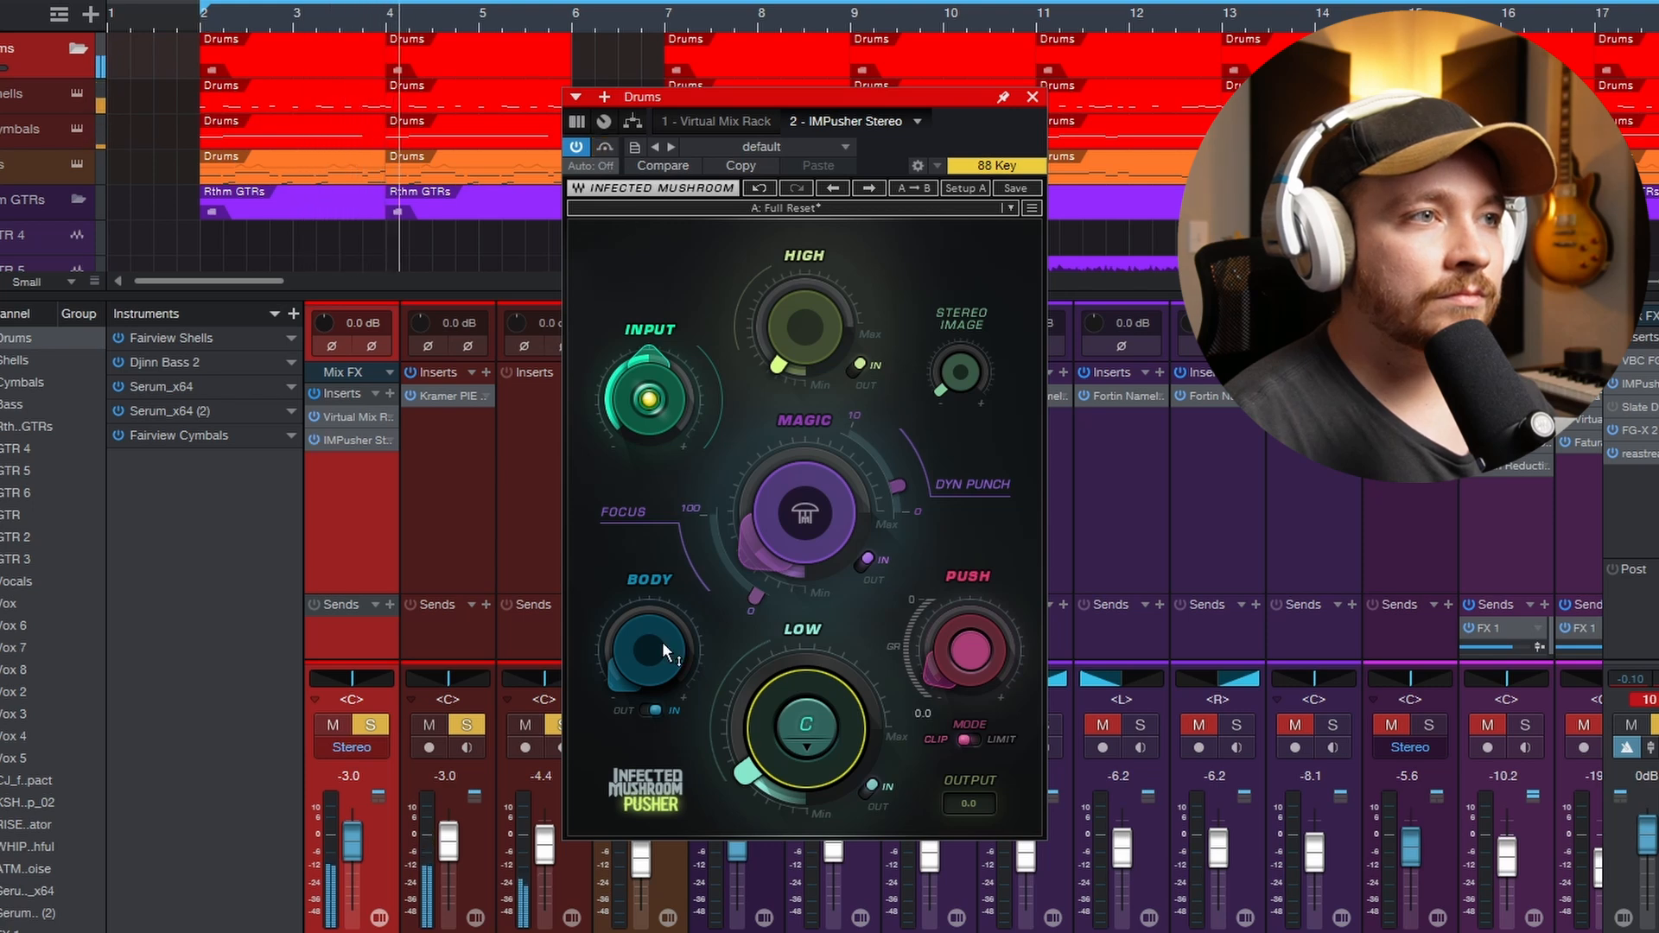
pyautogui.moveTo(666, 650); pyautogui.dragTo(665, 583)
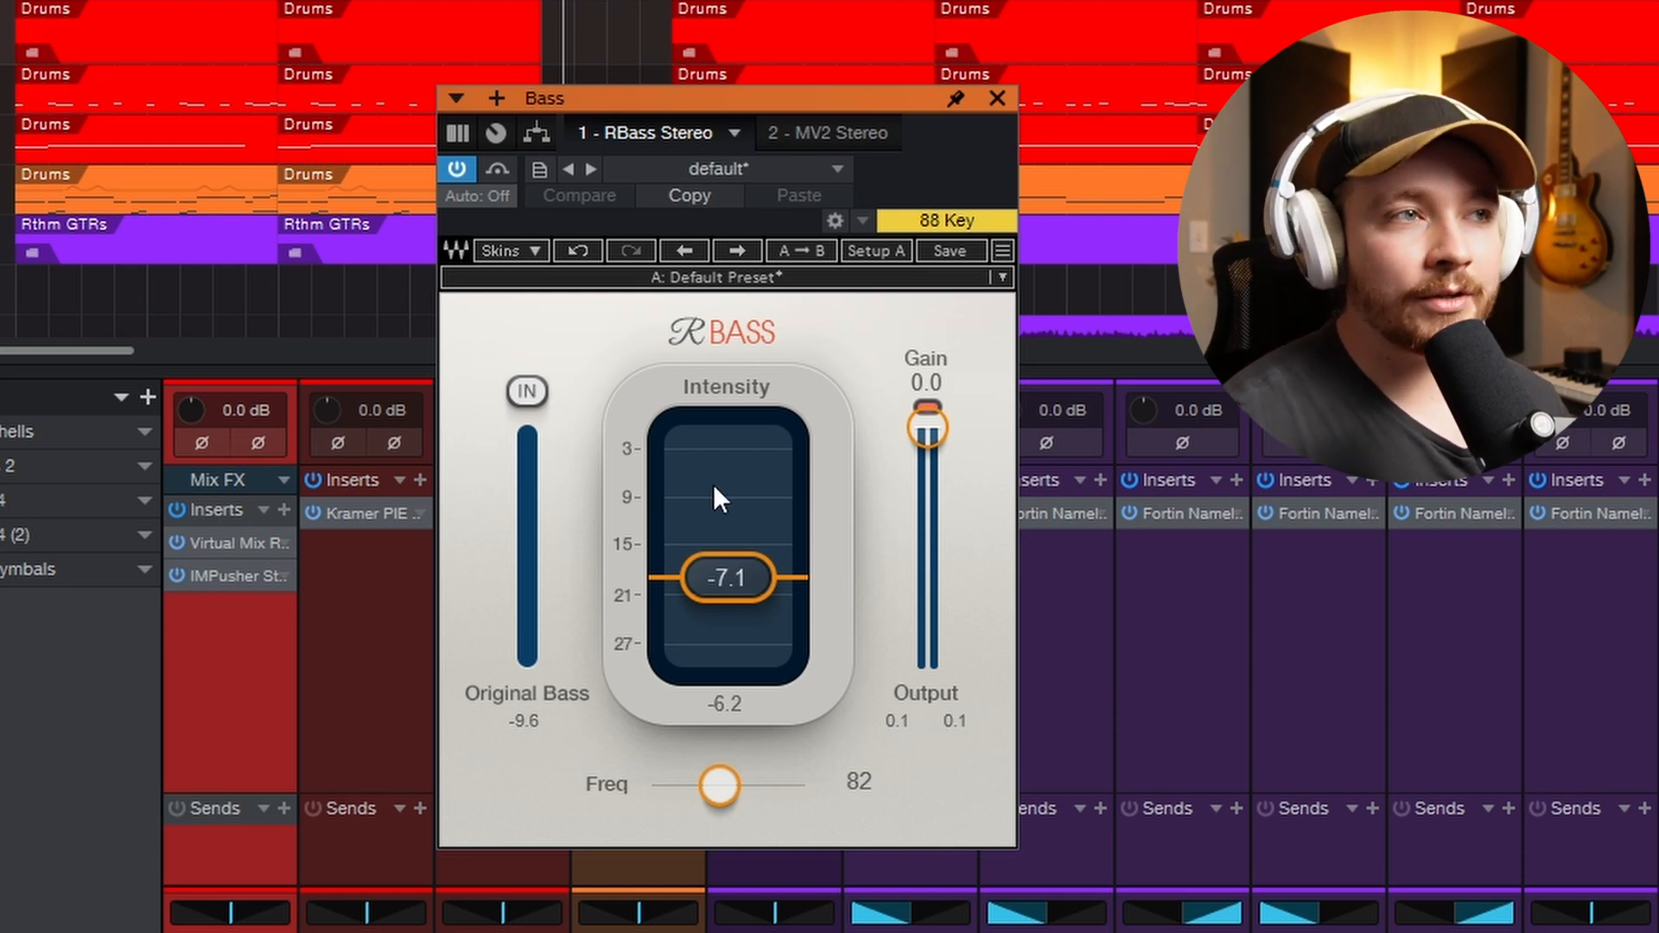
# - Solo the Bass channel and audition RBass at a frequency of 82, ending with its bypass off
pyautogui.moveTo(719, 785); pyautogui.dragTo(736, 785)
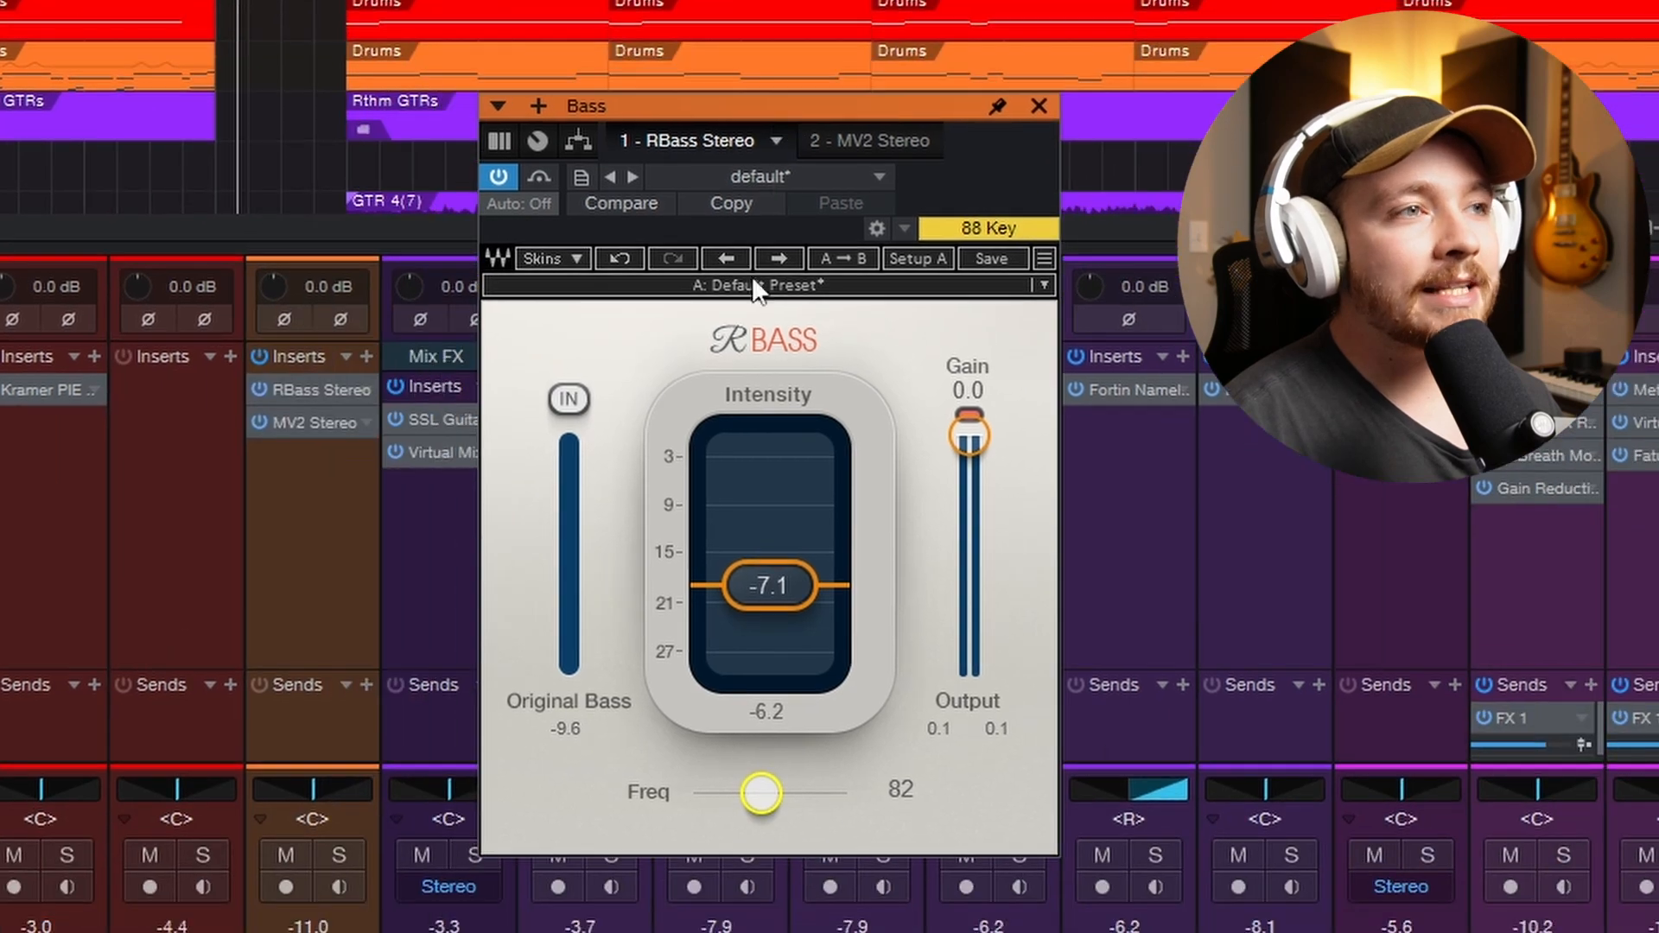
pyautogui.click(336, 858)
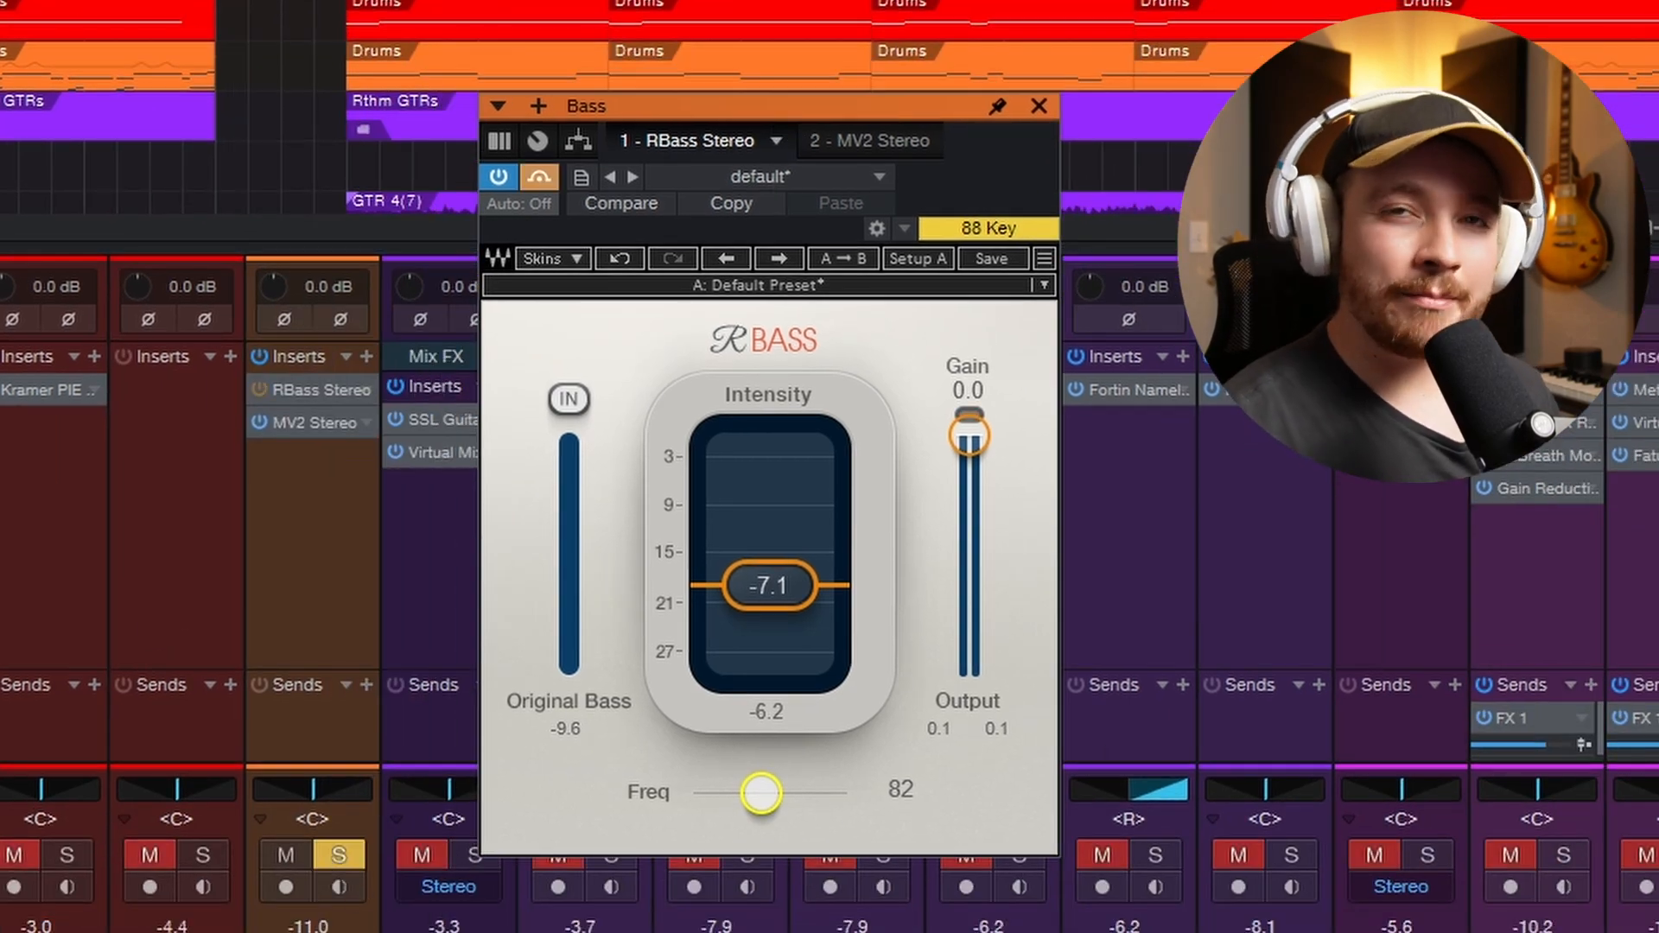
pyautogui.press('space')
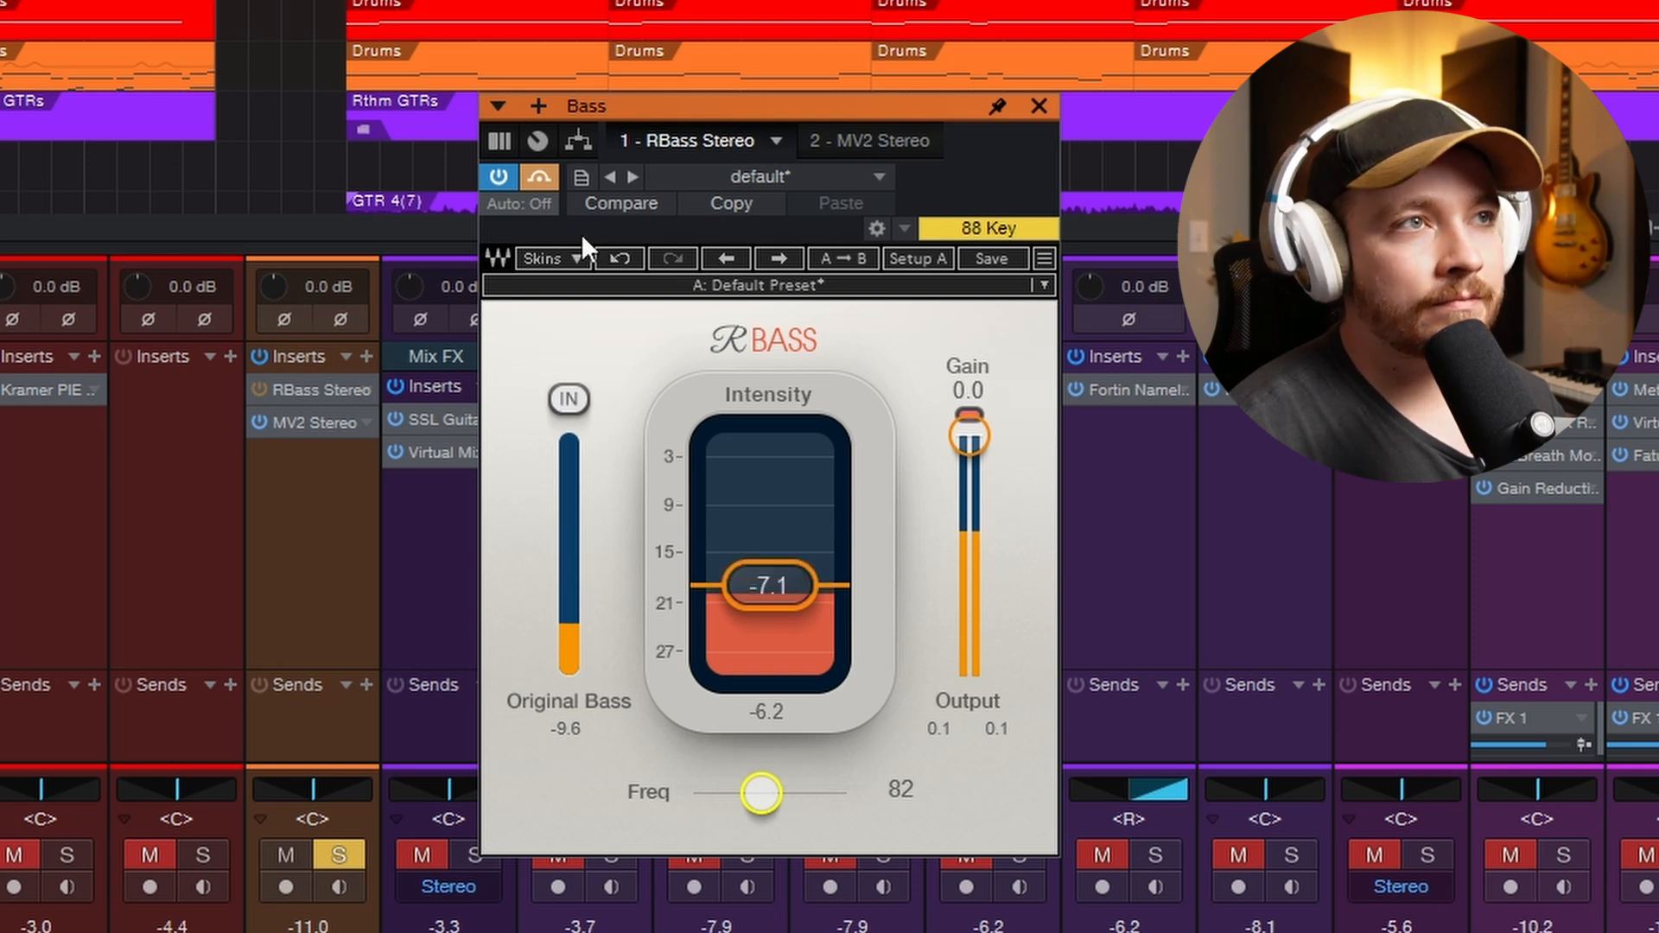
pyautogui.press('space')
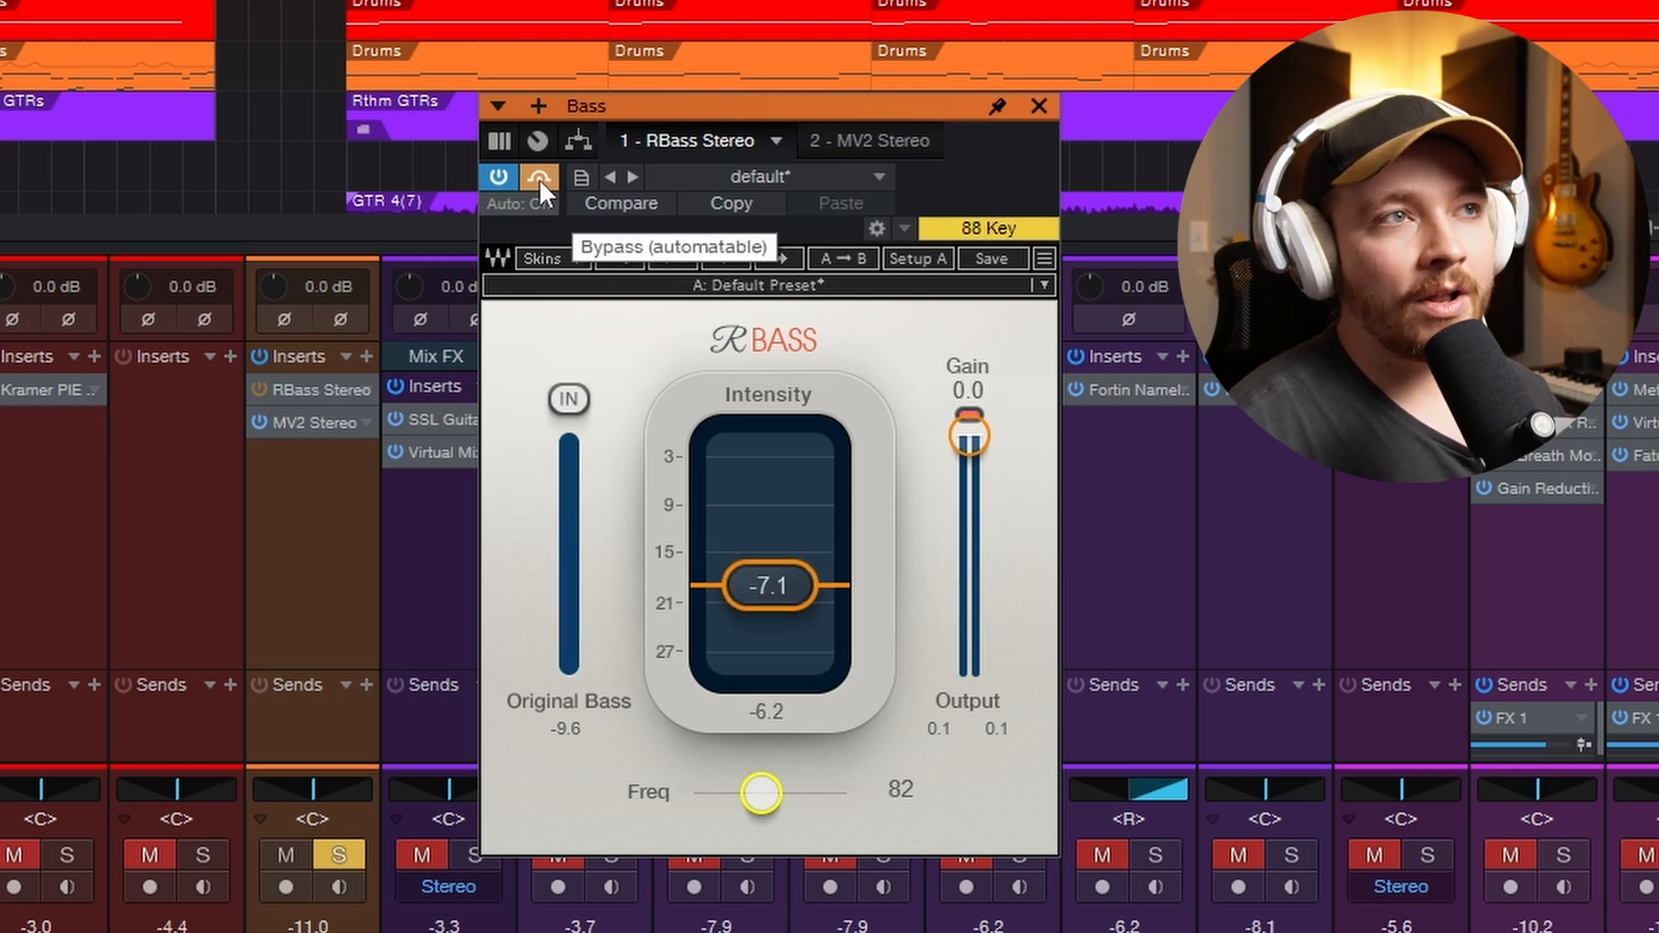
pyautogui.click(539, 179)
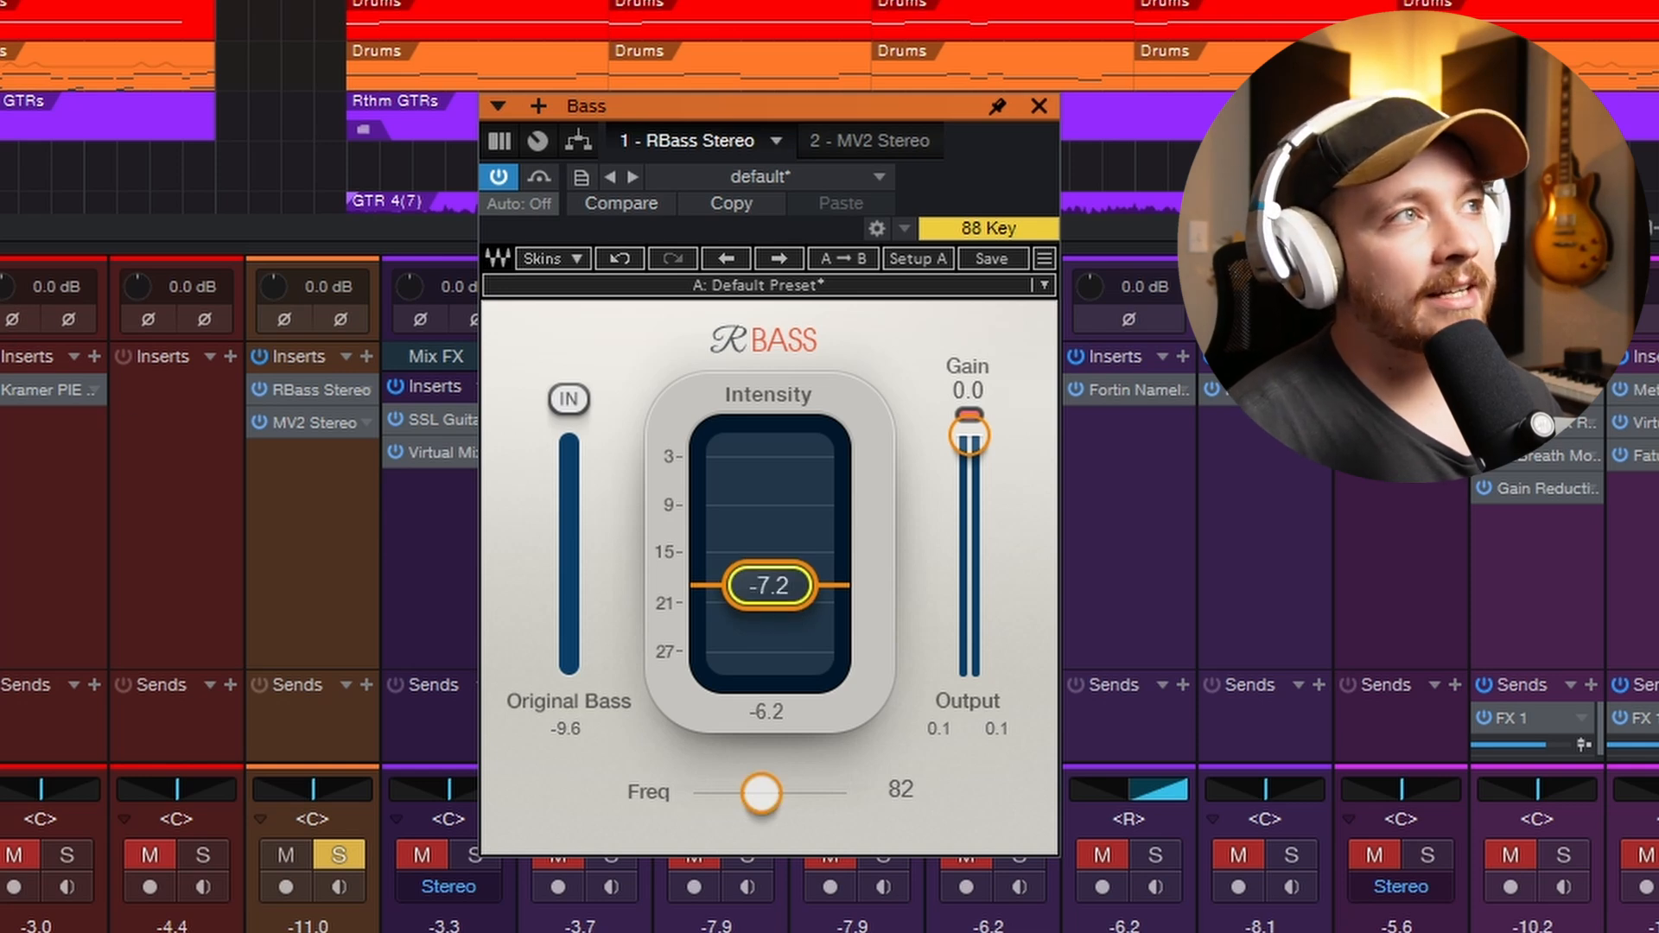
# - Play the soloed bass again and compare RBass bypassed and active at an intensity of -7.2
pyautogui.press('space')
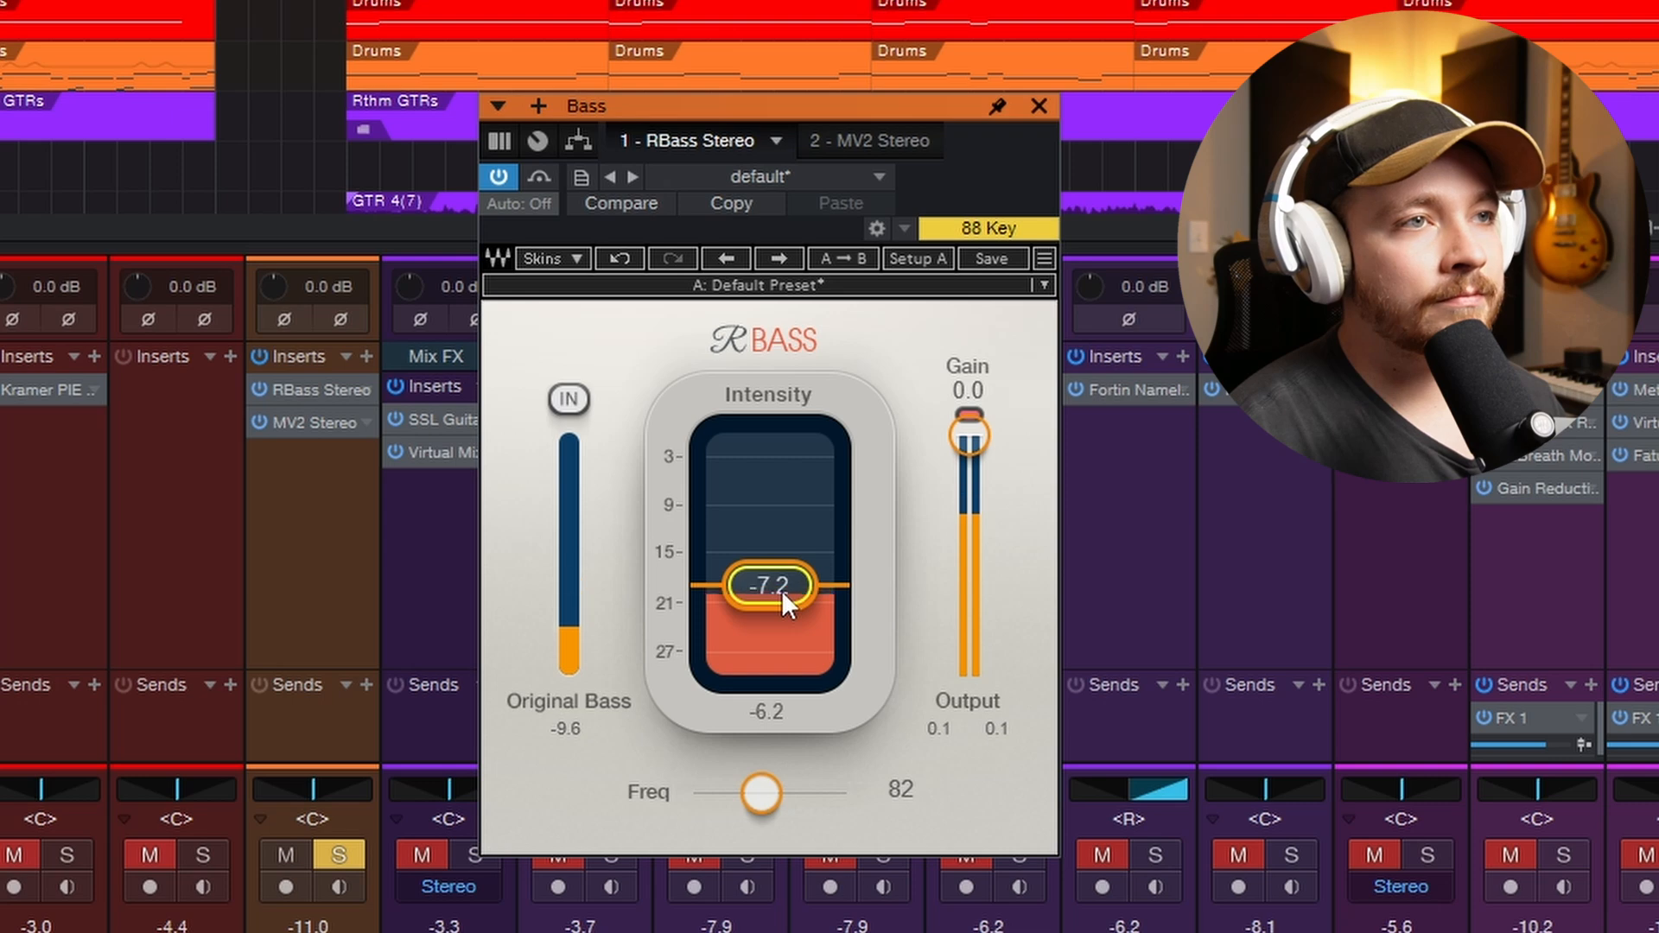
pyautogui.click(542, 179)
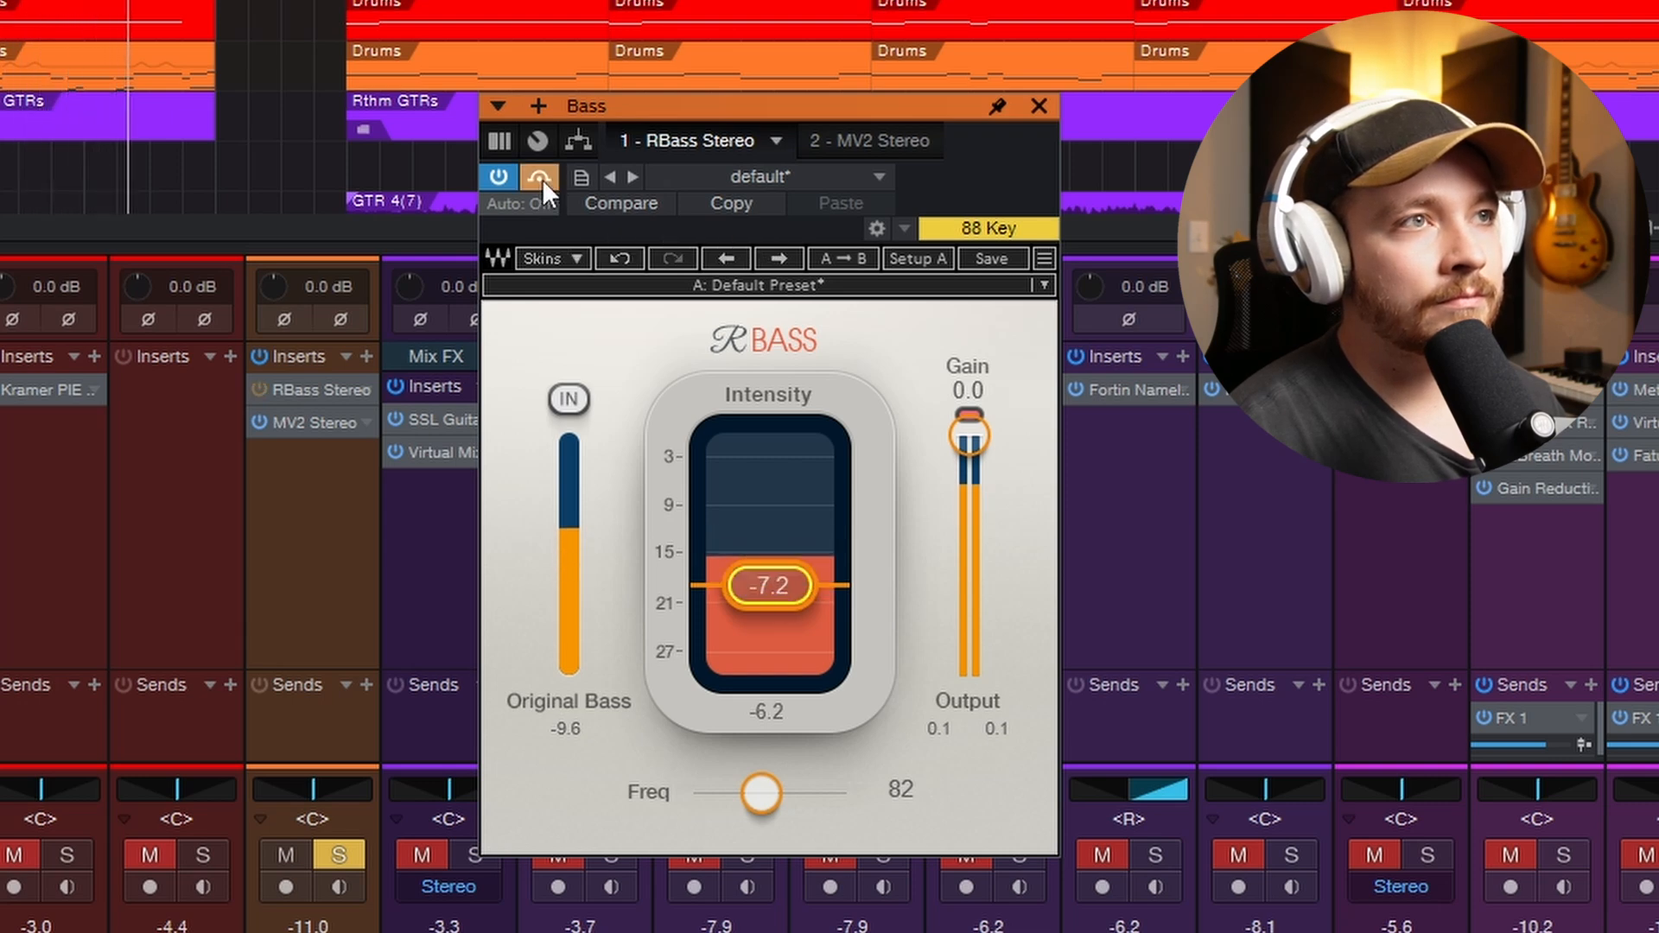
pyautogui.click(542, 179)
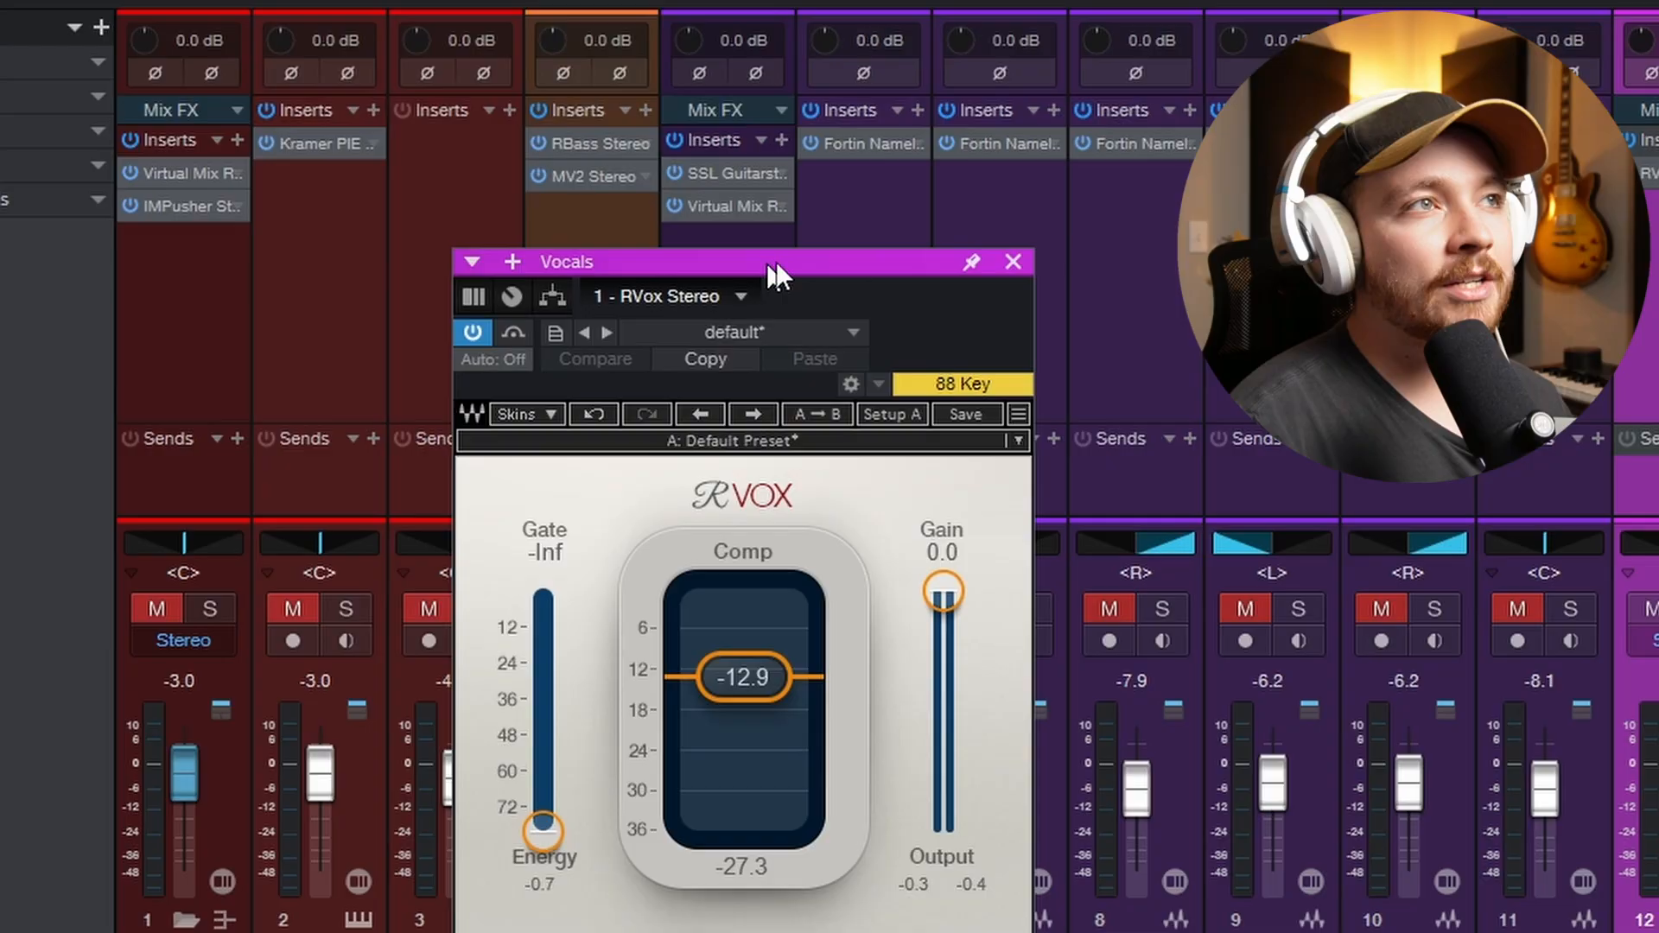
pyautogui.moveTo(776, 261); pyautogui.dragTo(742, 101)
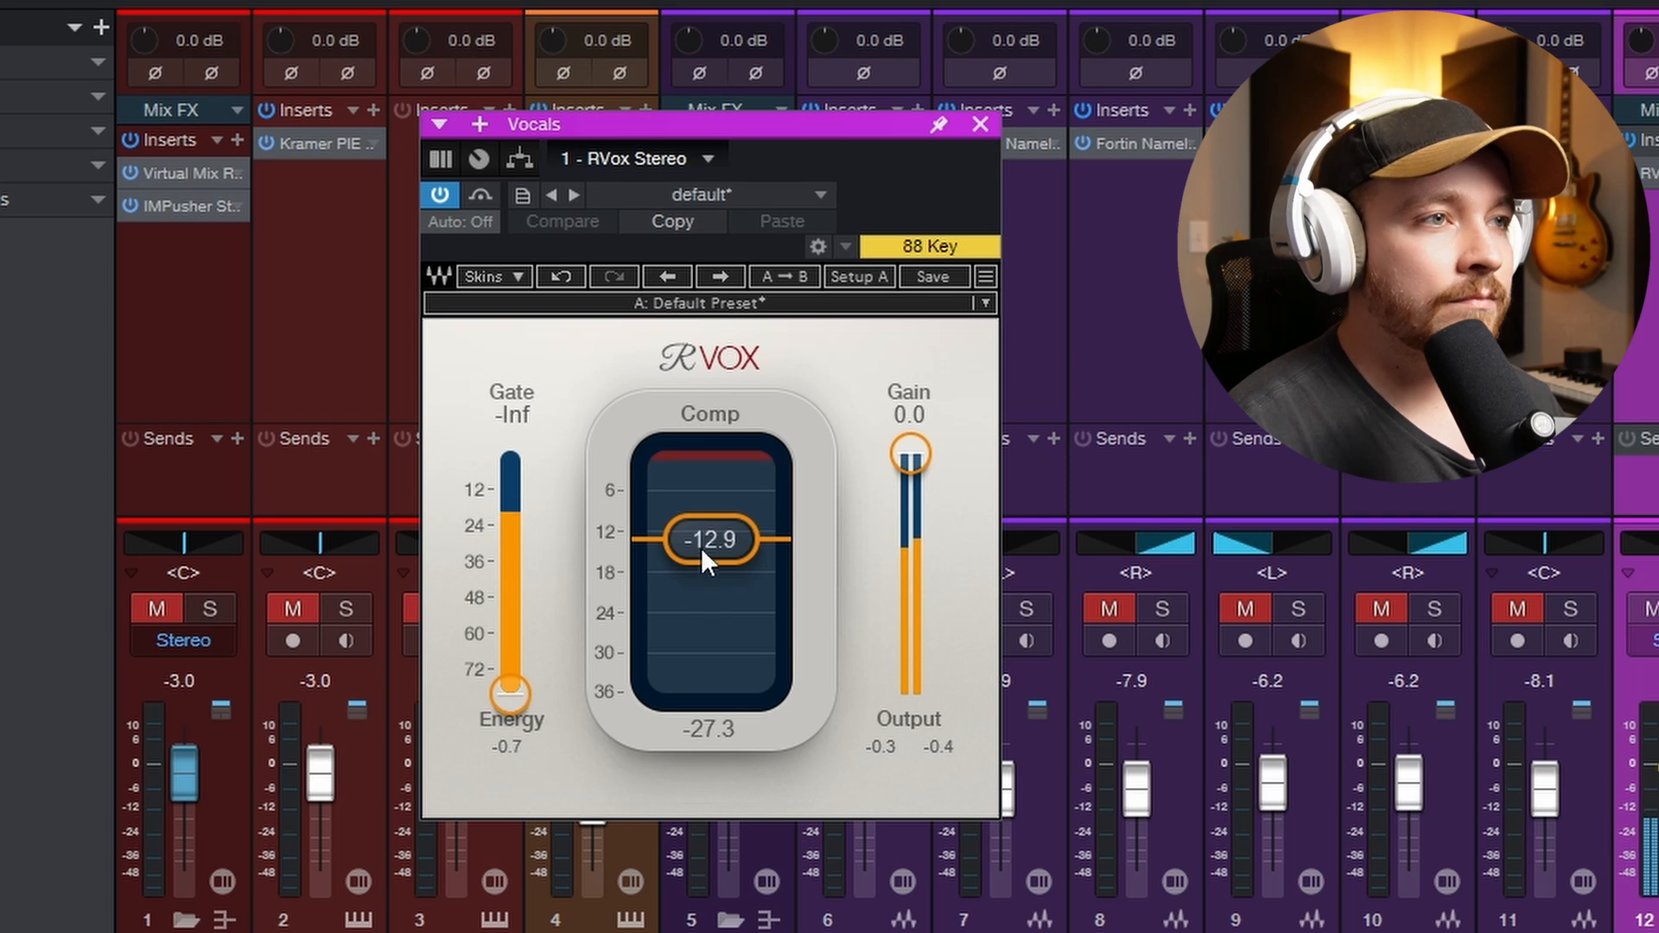
# - Toggle the RVox bypass on the Vocals bus during playback to compare compressed and uncompressed vocals, leaving the compressor active
pyautogui.click(477, 193)
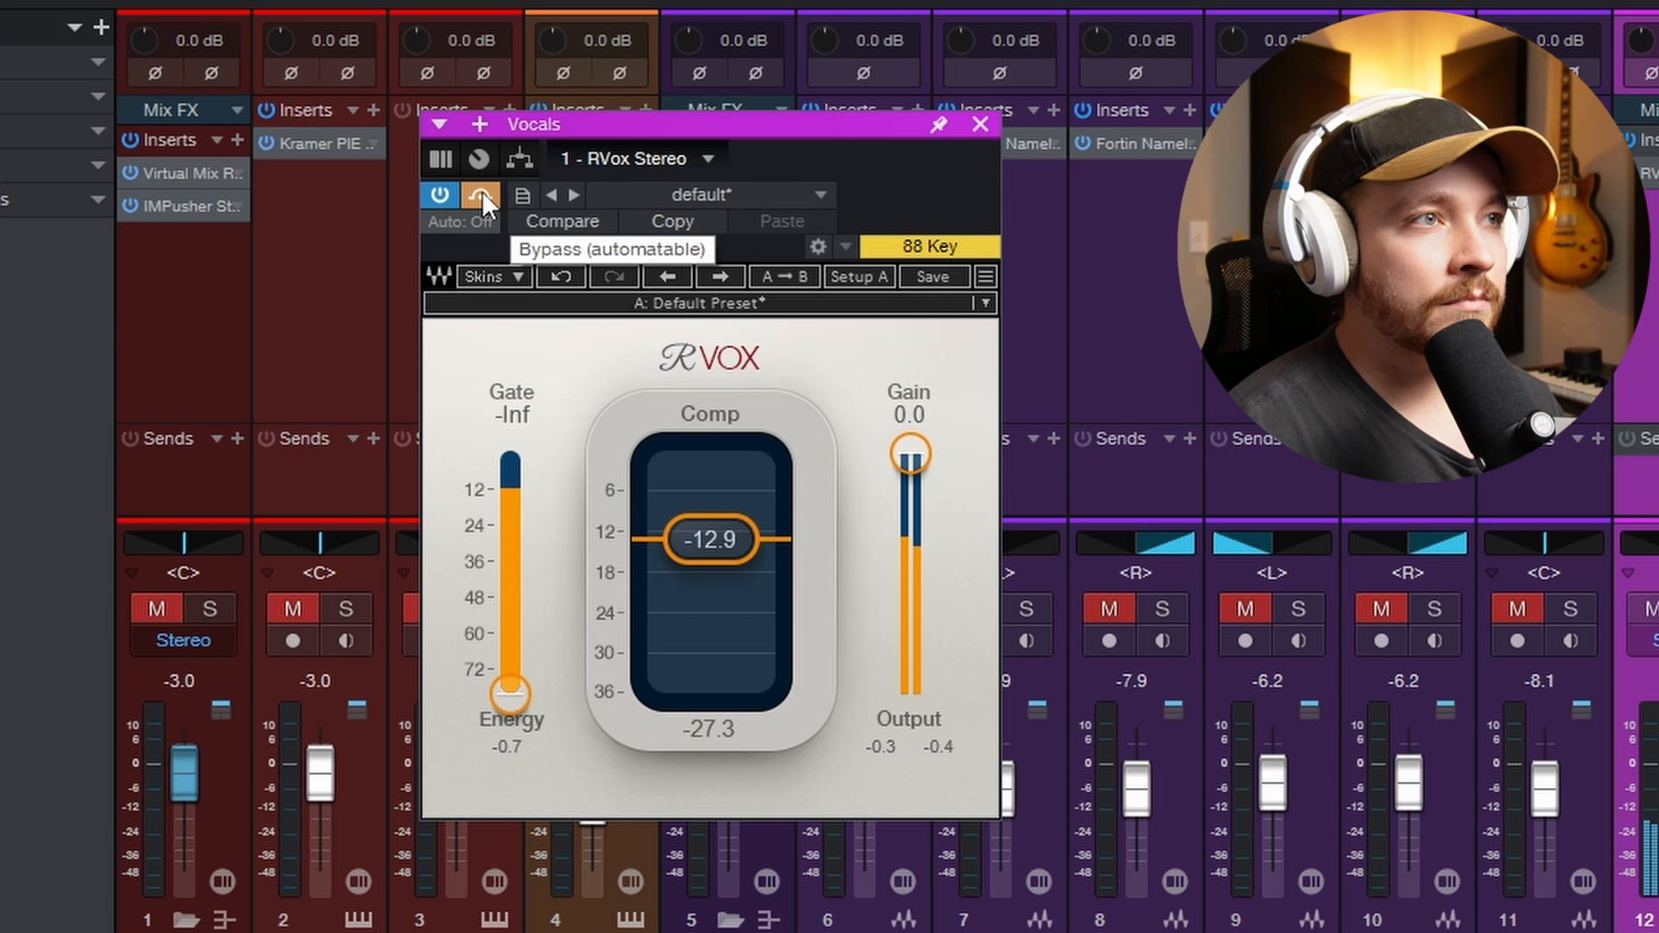
pyautogui.click(482, 191)
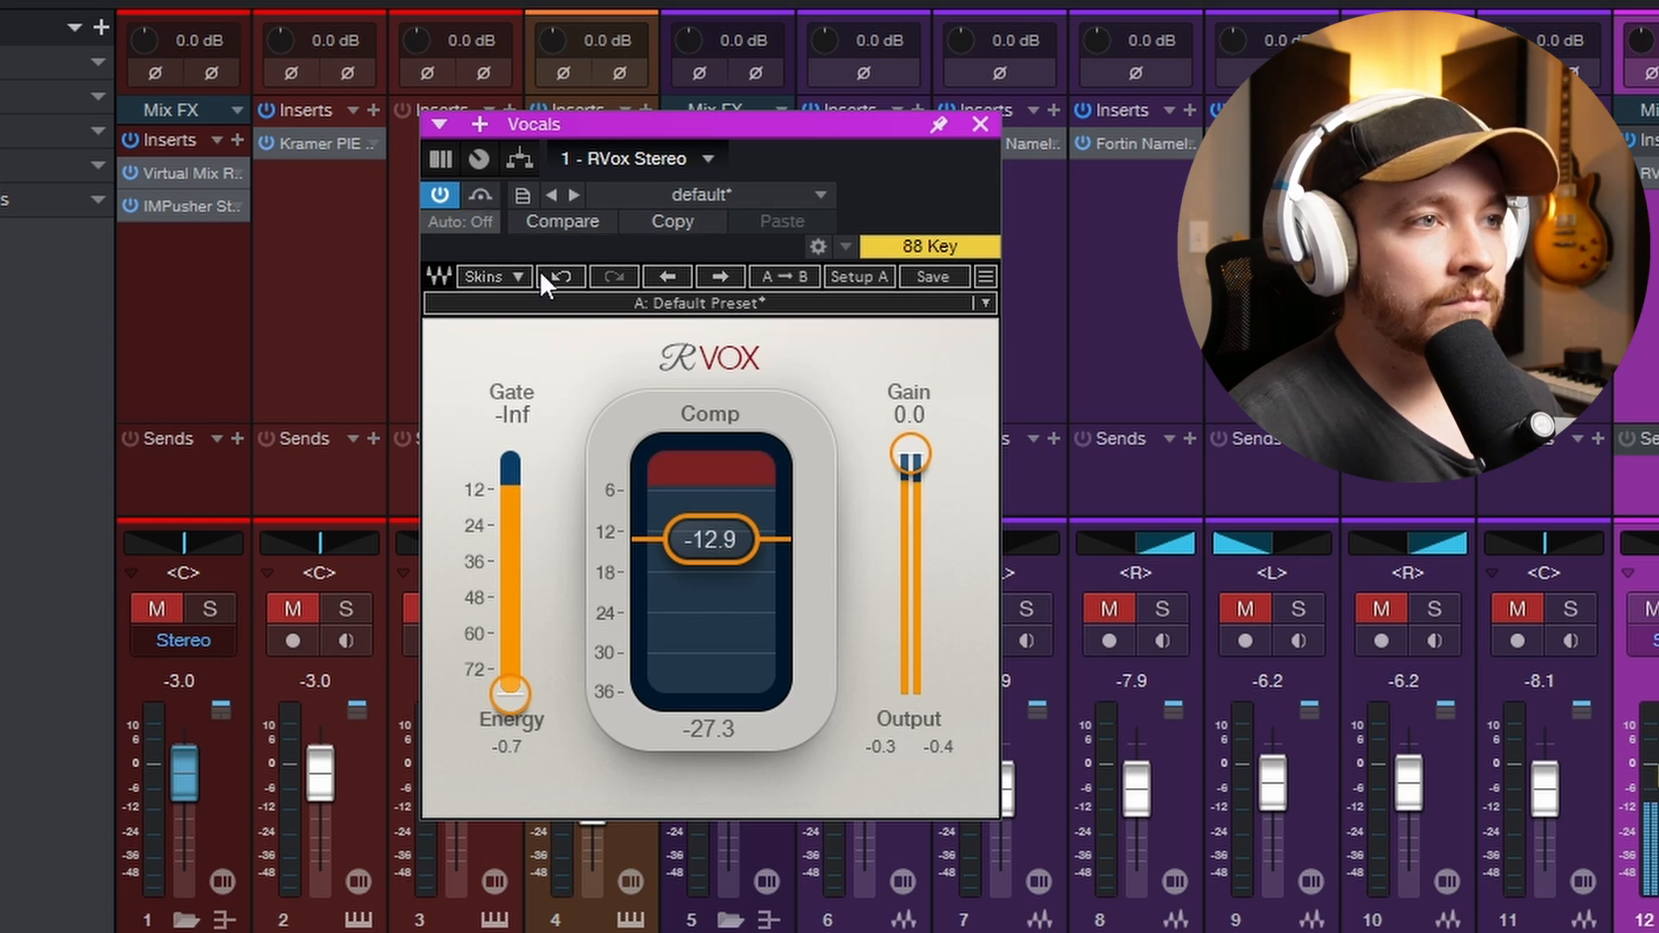
pyautogui.click(477, 199)
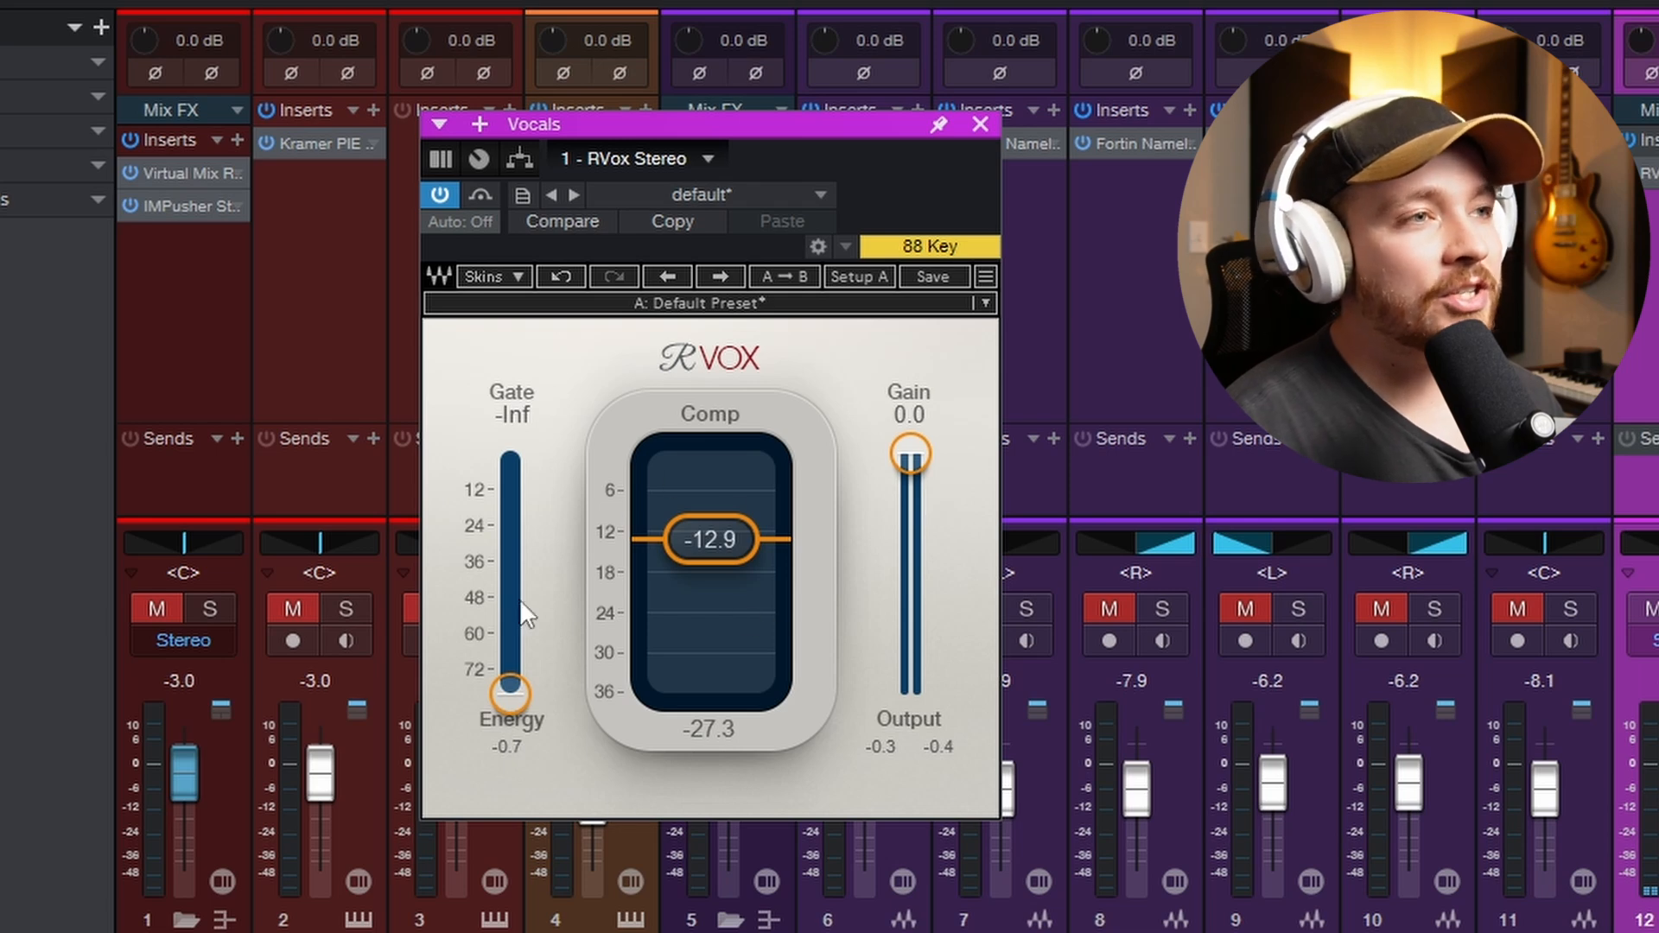
pyautogui.moveTo(712, 534)
pyautogui.mouseDown()
pyautogui.moveTo(712, 460)
pyautogui.moveTo(712, 534)
pyautogui.mouseUp()
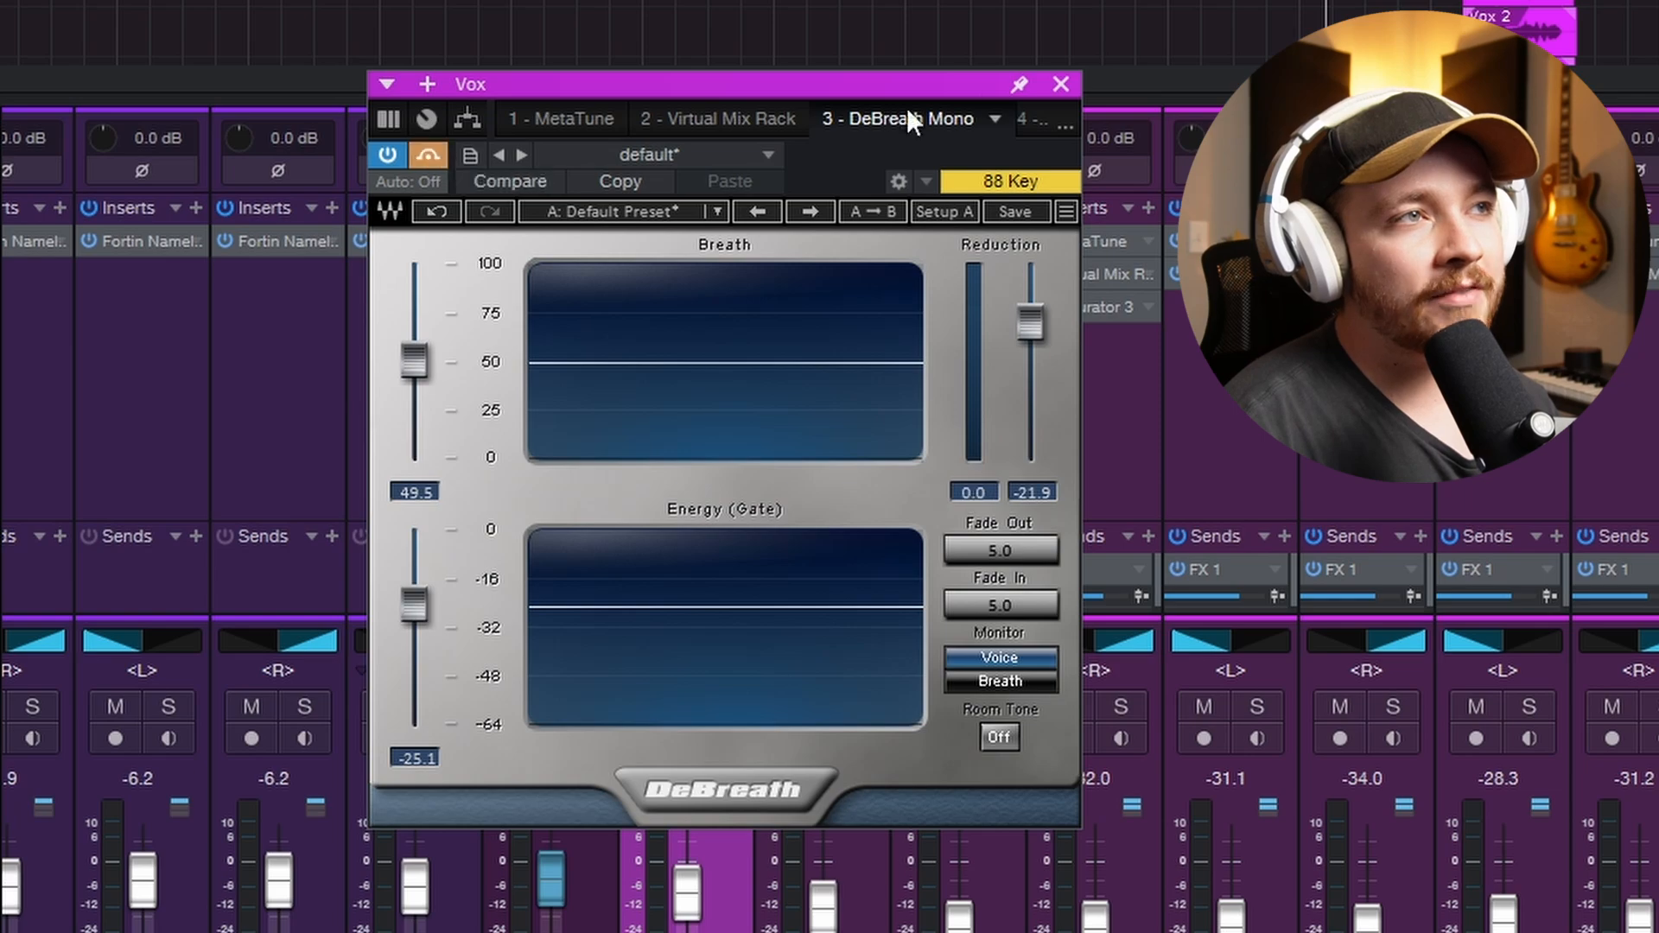
# - Close the Vox channel's DeBreath plug-in with its bypass on and play the vocal from bar 10
pyautogui.click(1063, 81)
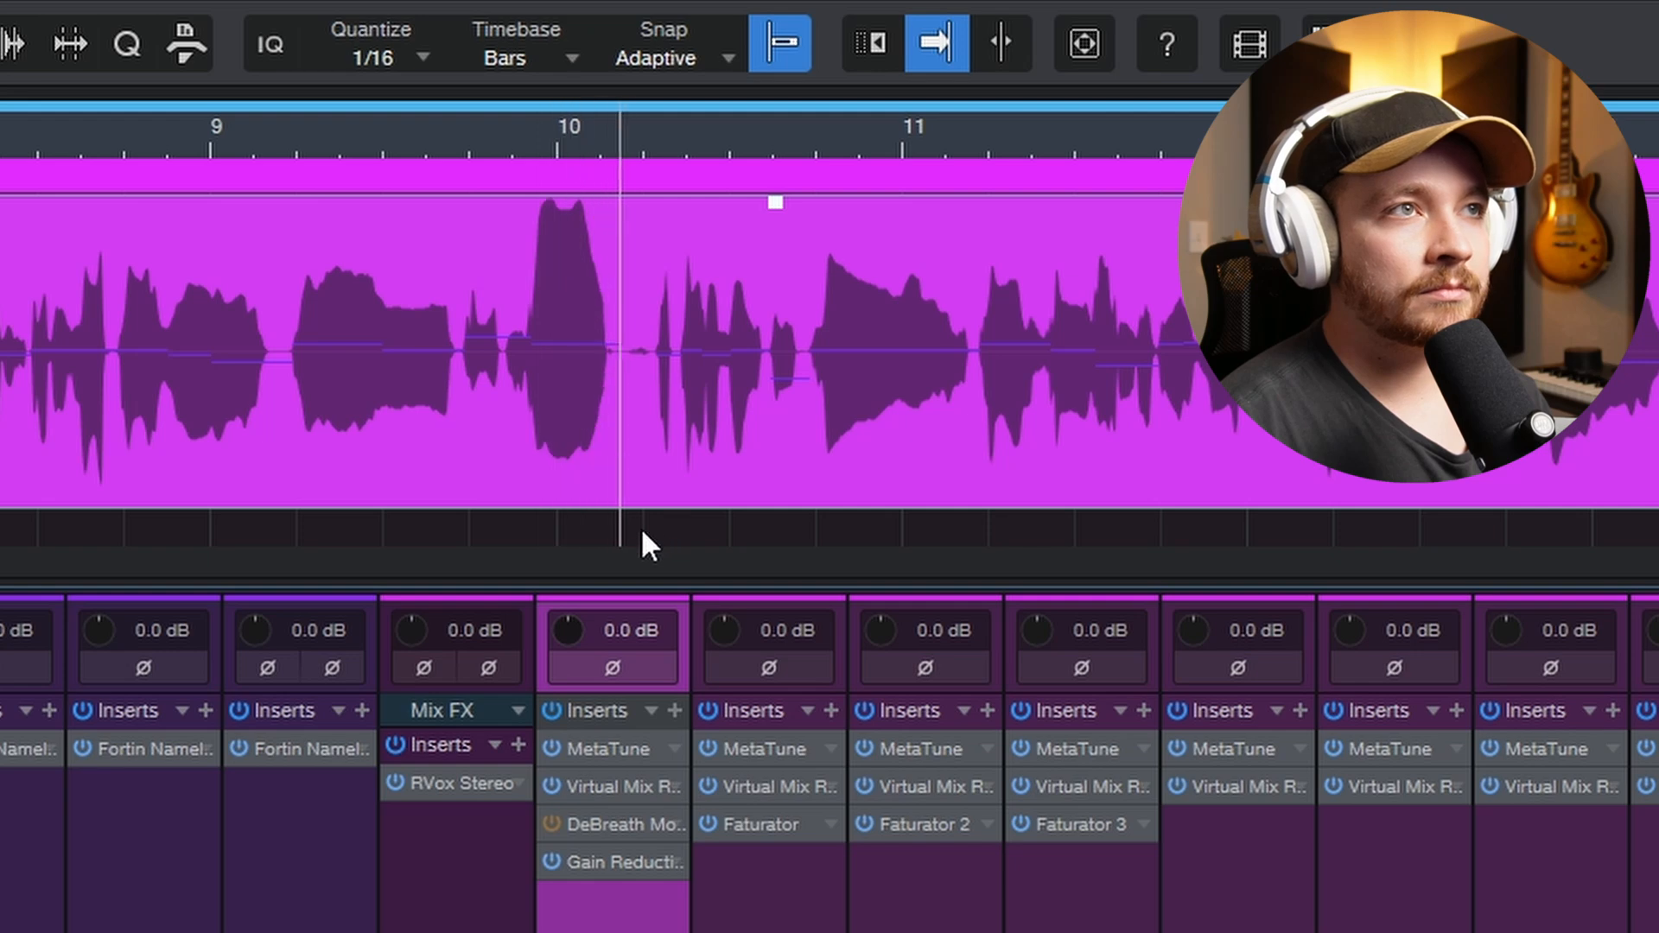
pyautogui.click(555, 133)
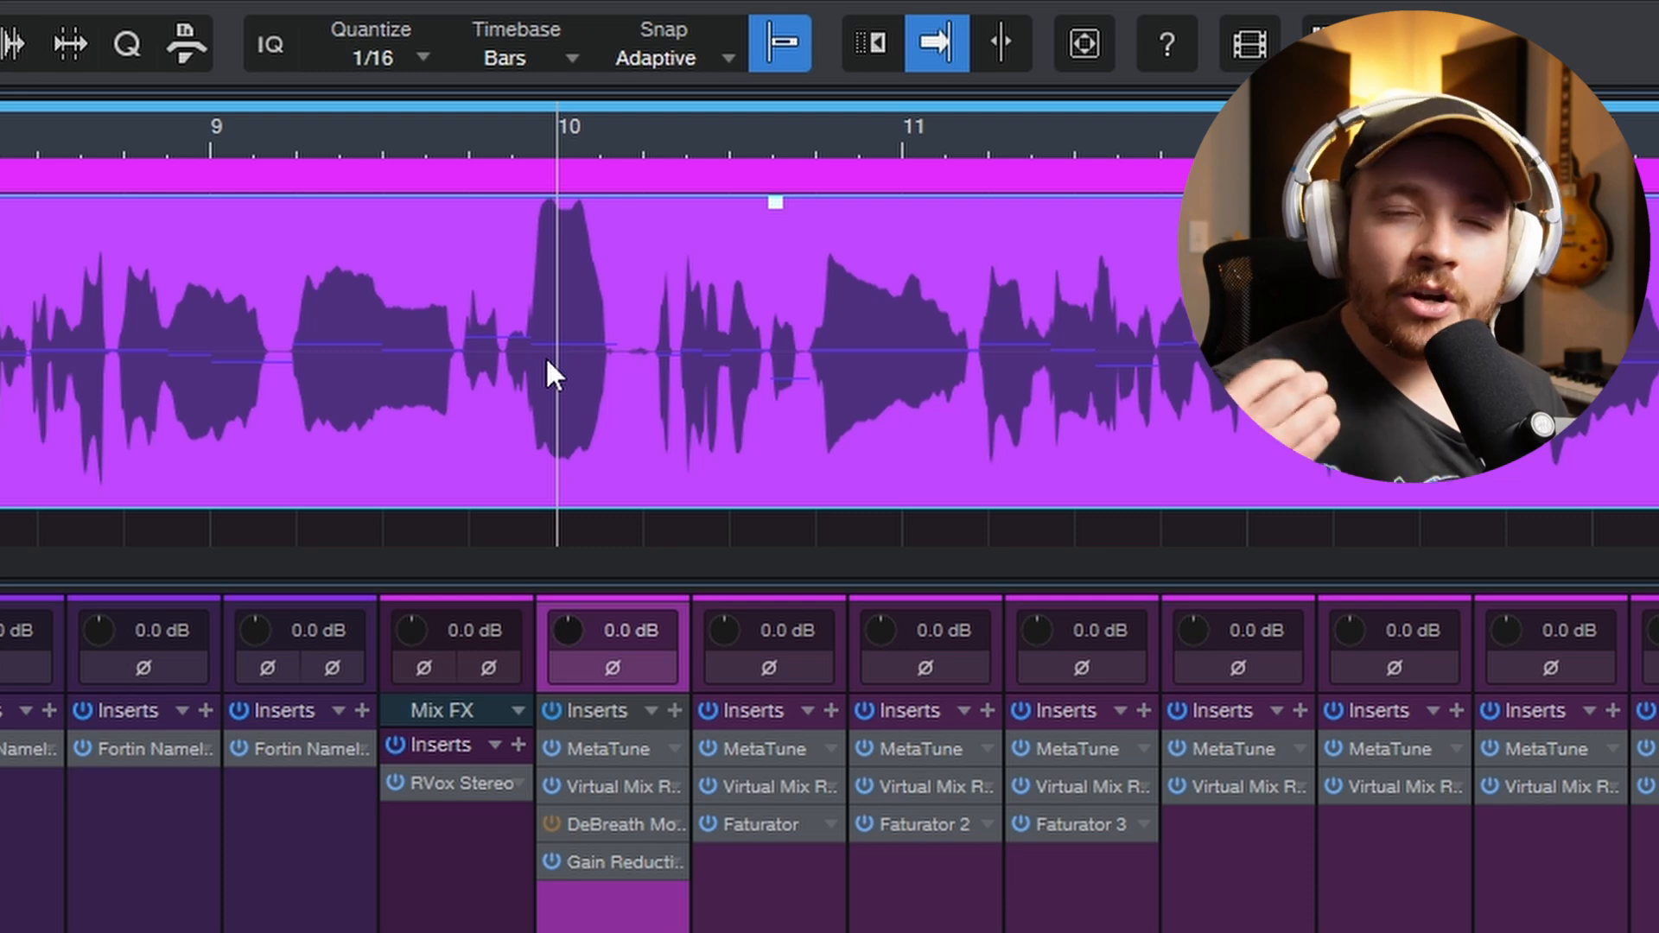
pyautogui.press('space')
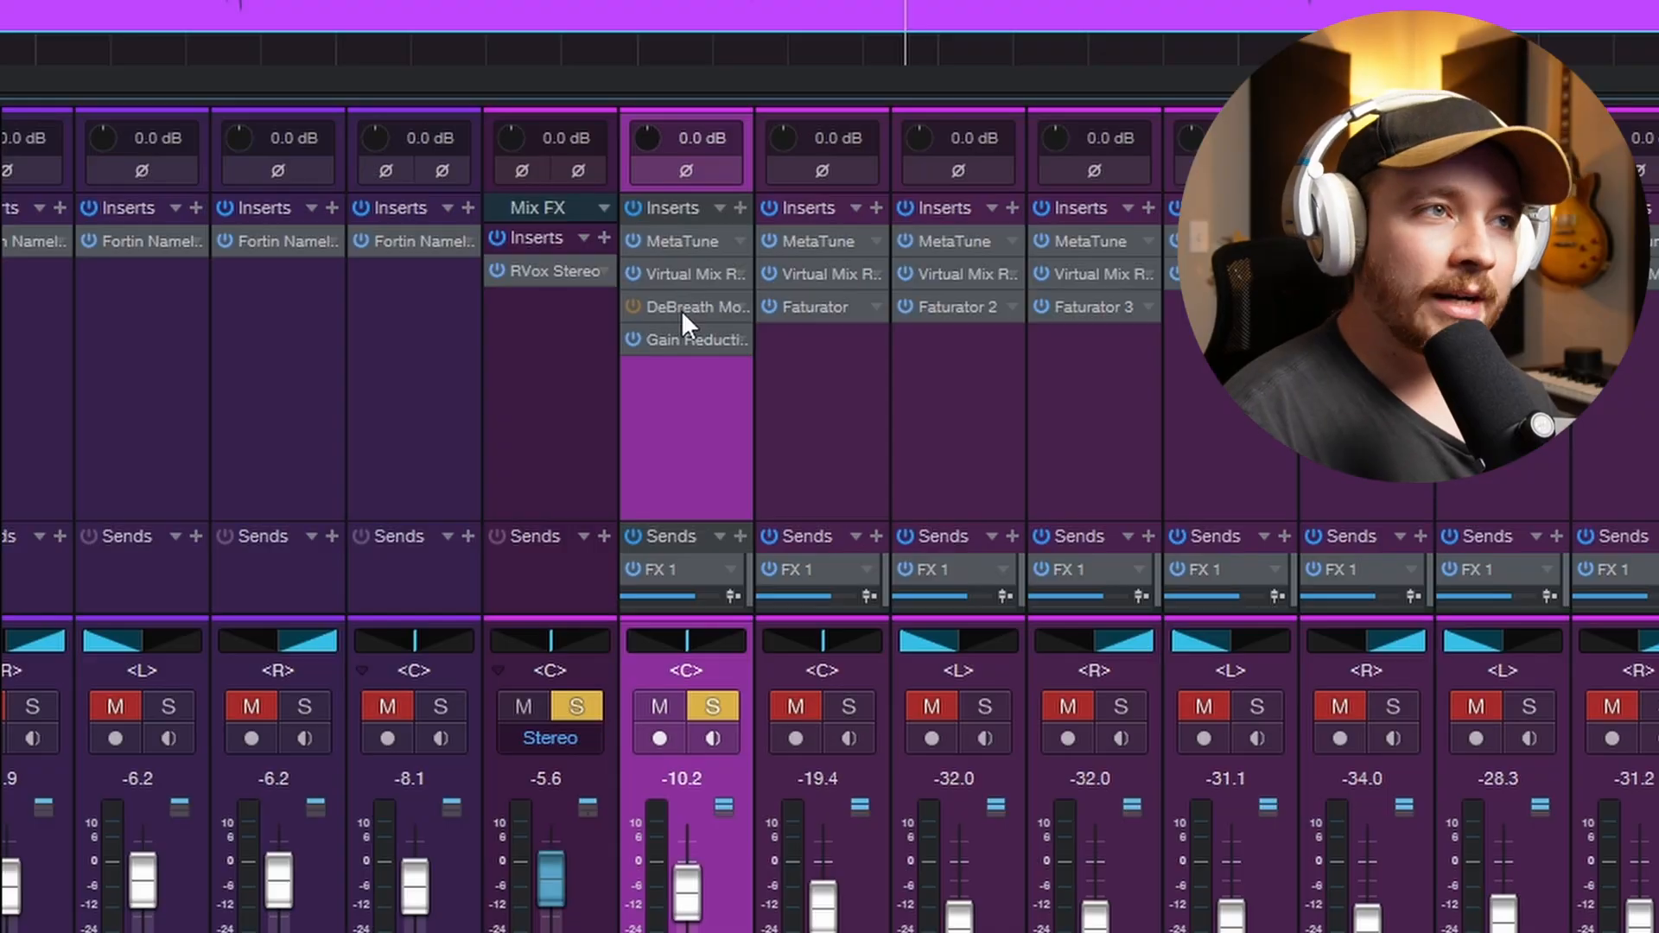
# - Vary the Reduction of the DeBreath plug-in on the Vox channel between -24.0 and 0.0
pyautogui.click(683, 316)
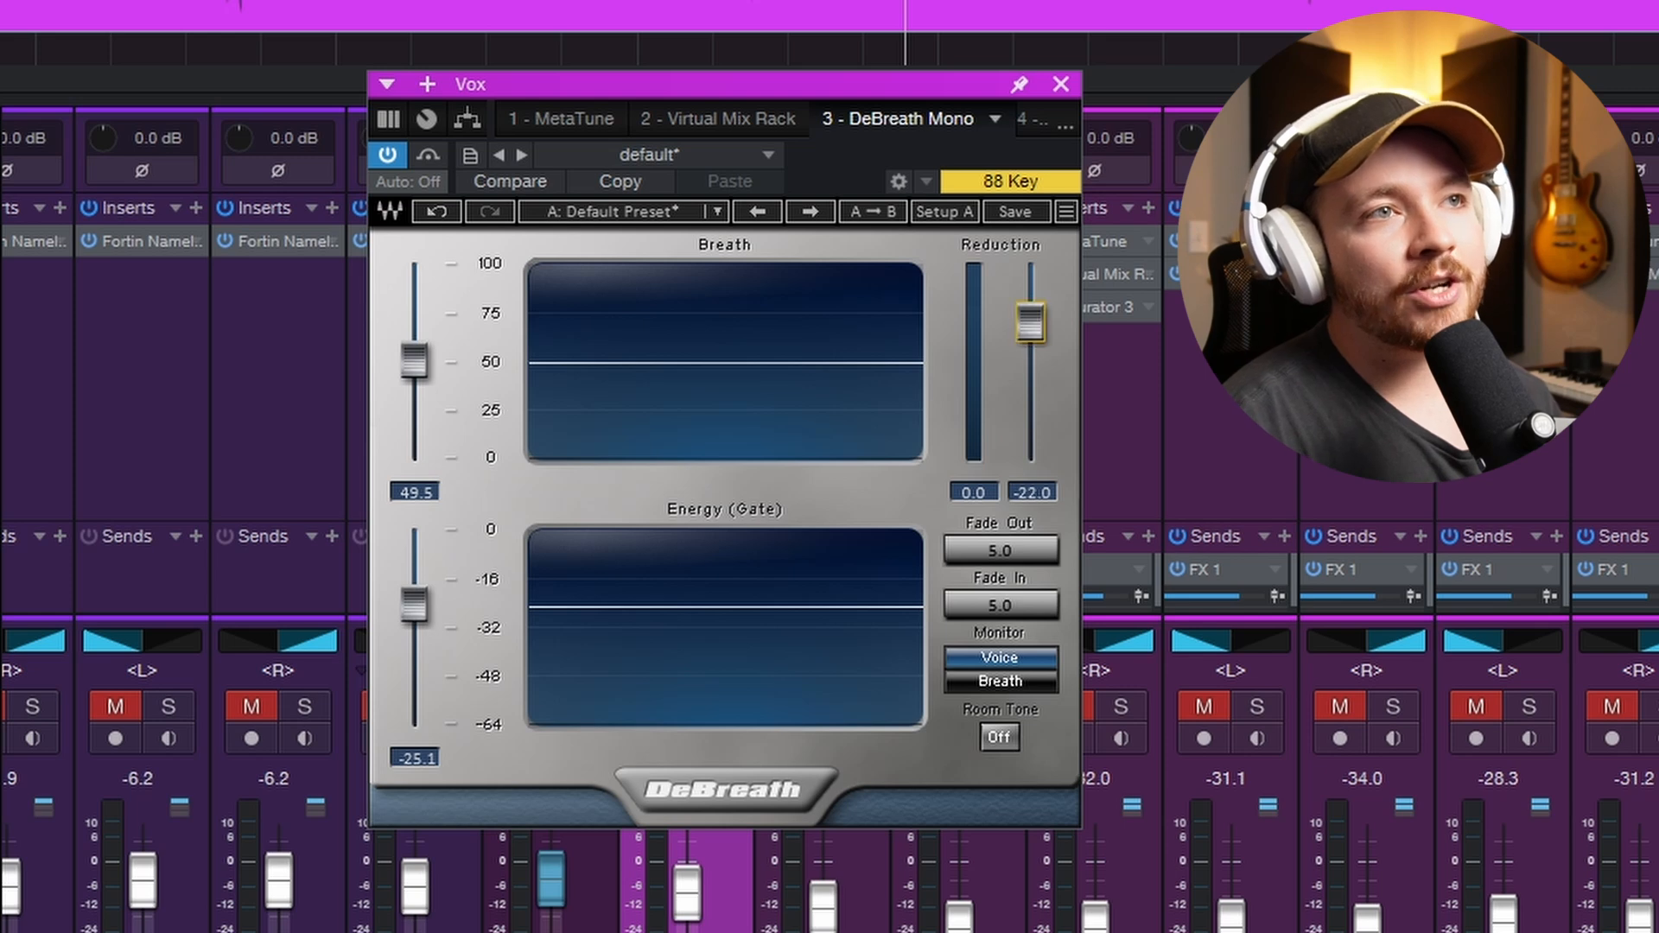
pyautogui.moveTo(1021, 334); pyautogui.dragTo(1022, 345)
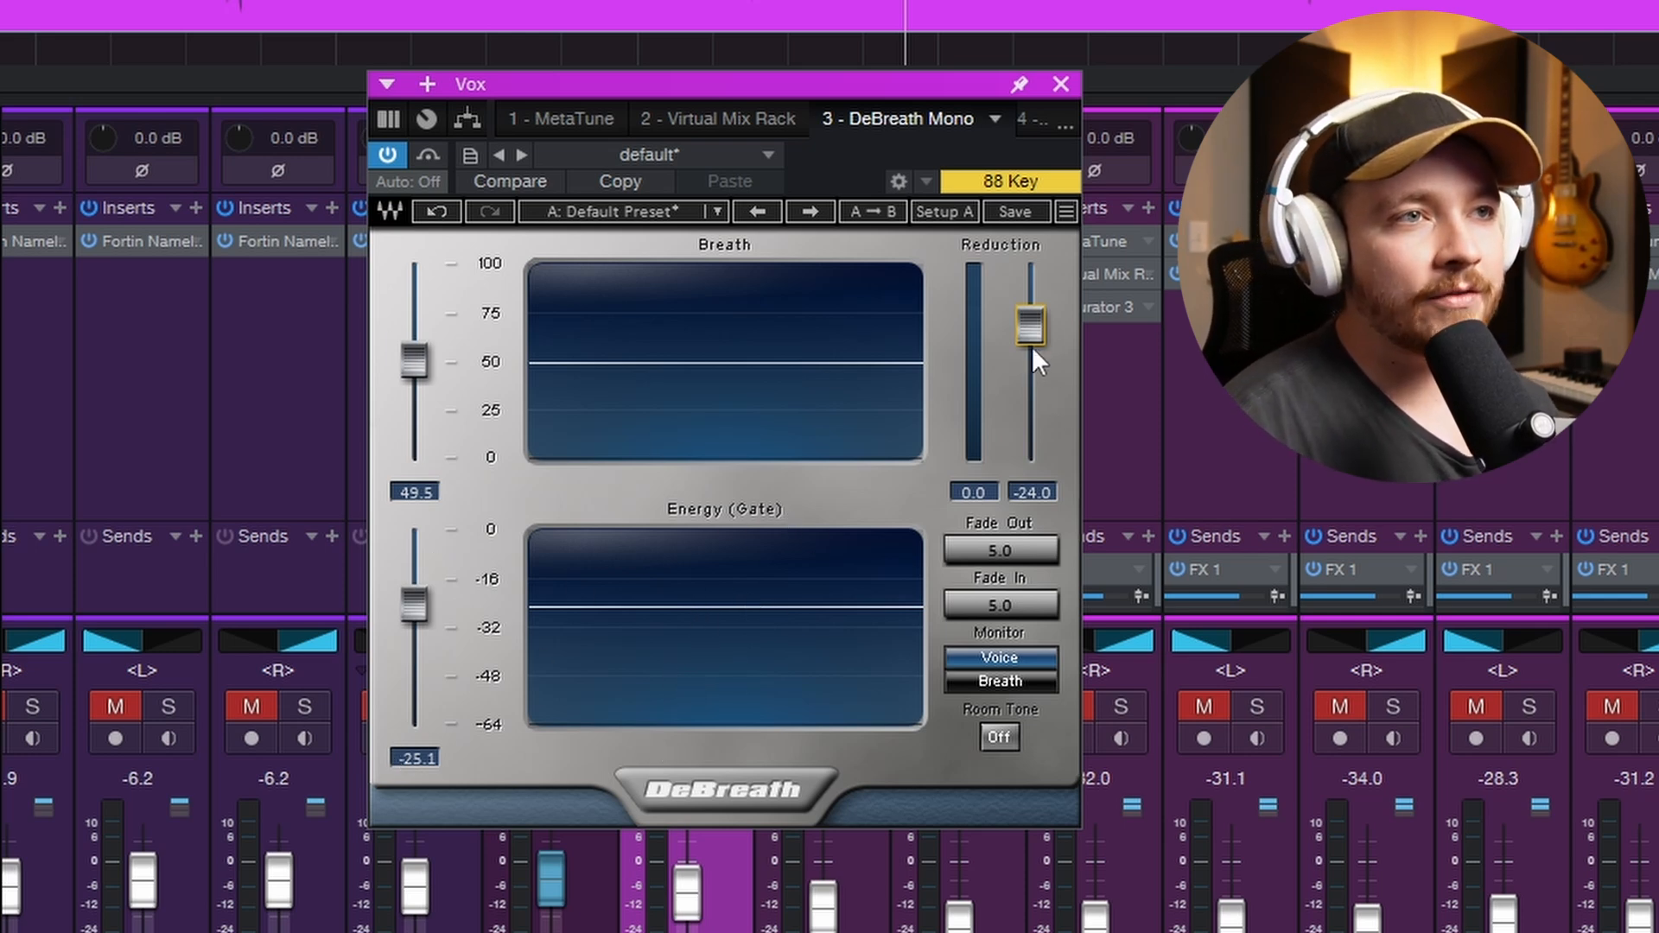
pyautogui.moveTo(1033, 351); pyautogui.dragTo(1034, 344)
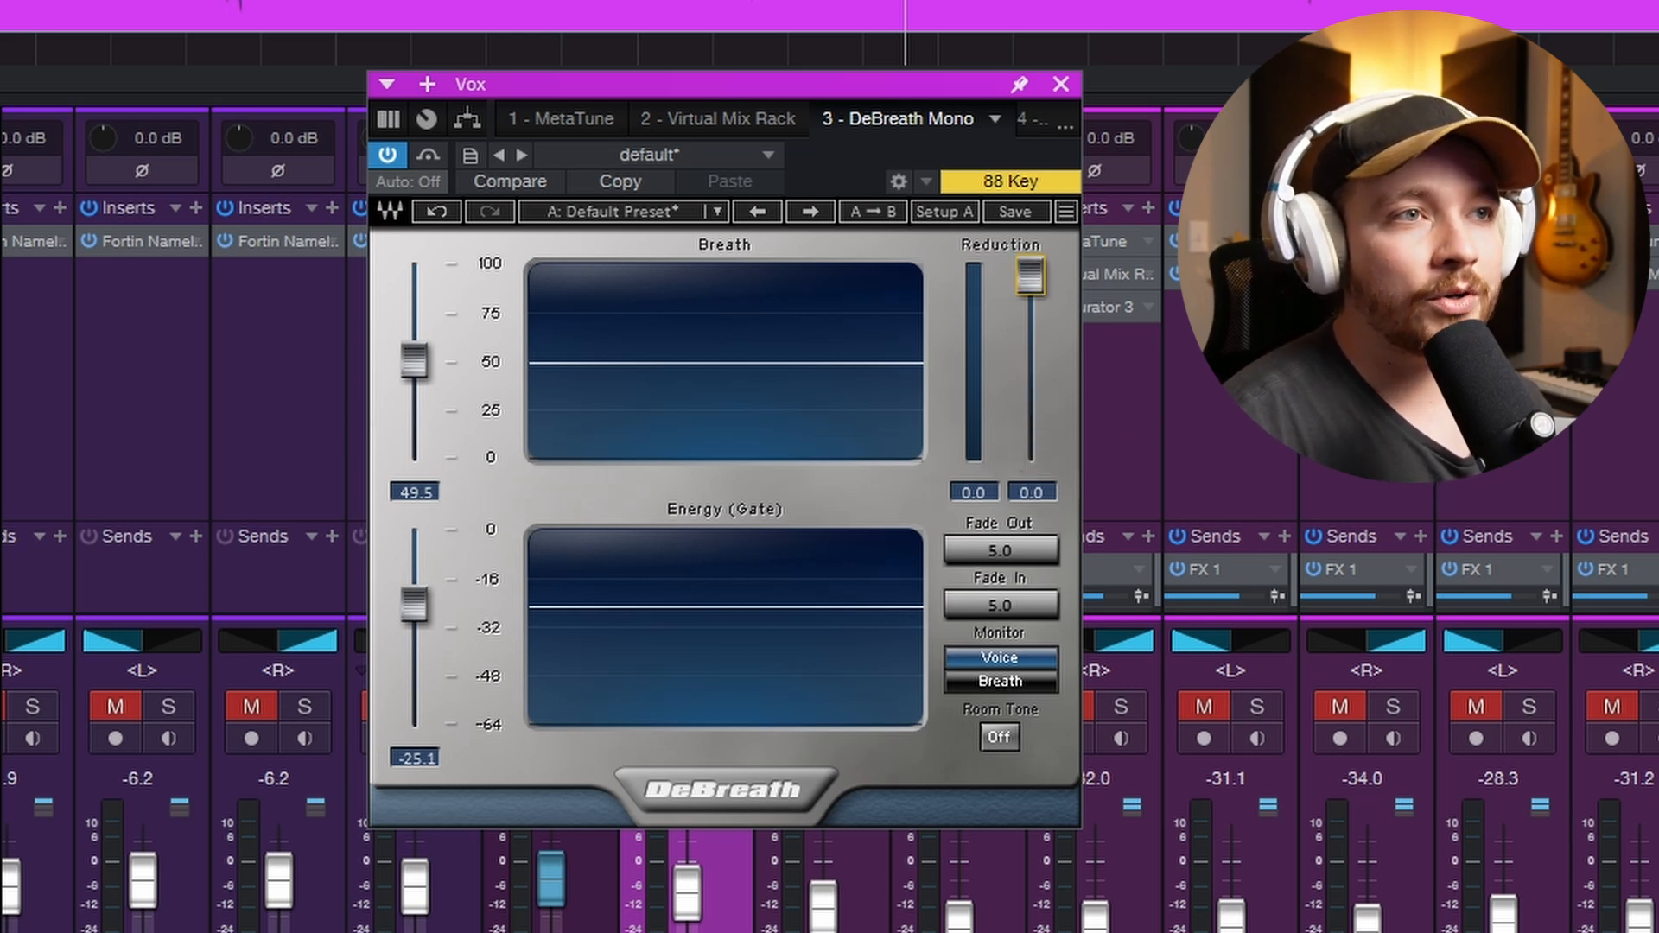
pyautogui.moveTo(1030, 294); pyautogui.dragTo(1028, 304)
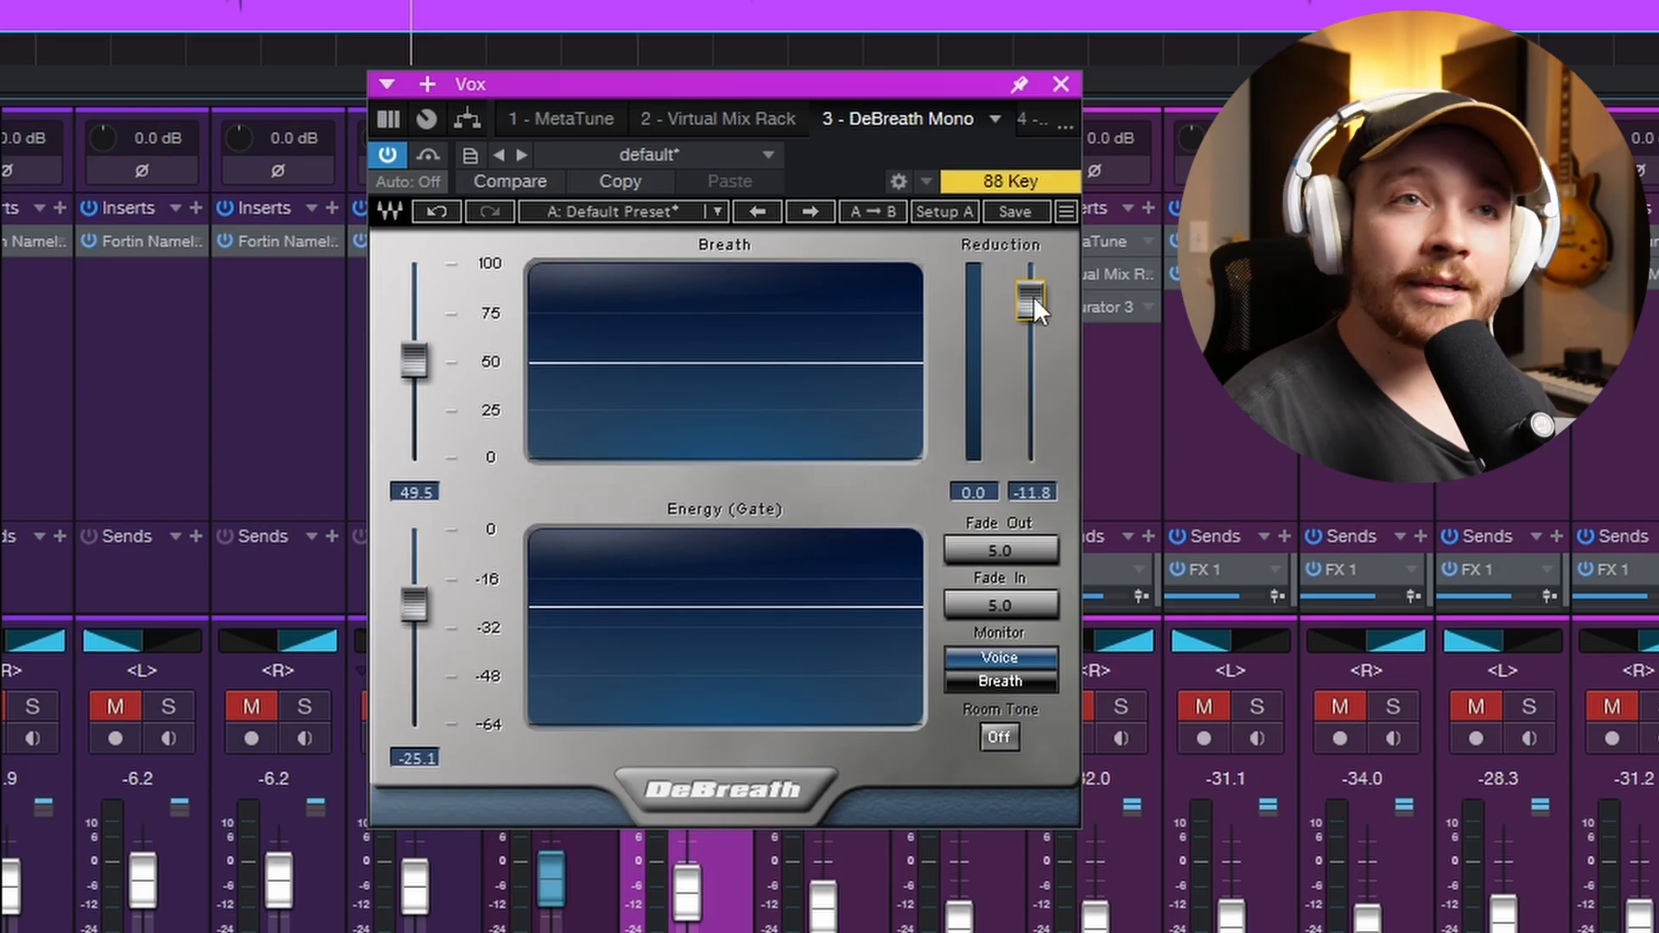
# - Set DeBreath's Reduction to -Inf and play the vocal with its breaths fully removed
pyautogui.moveTo(1034, 297); pyautogui.dragTo(1033, 444)
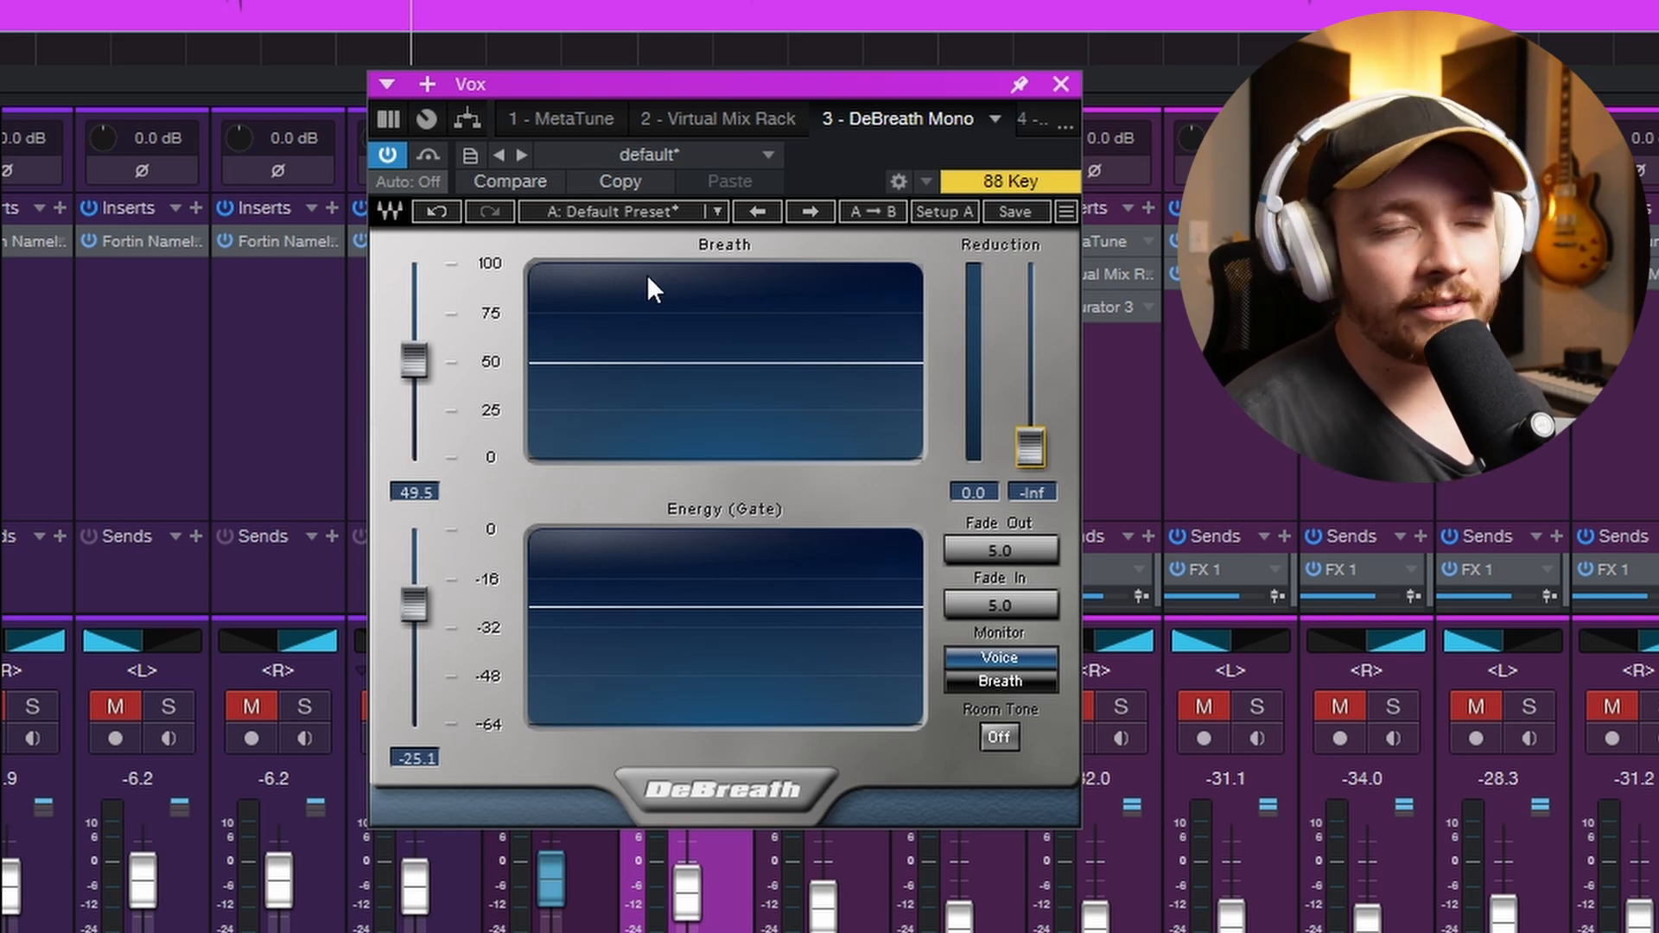
pyautogui.press('space')
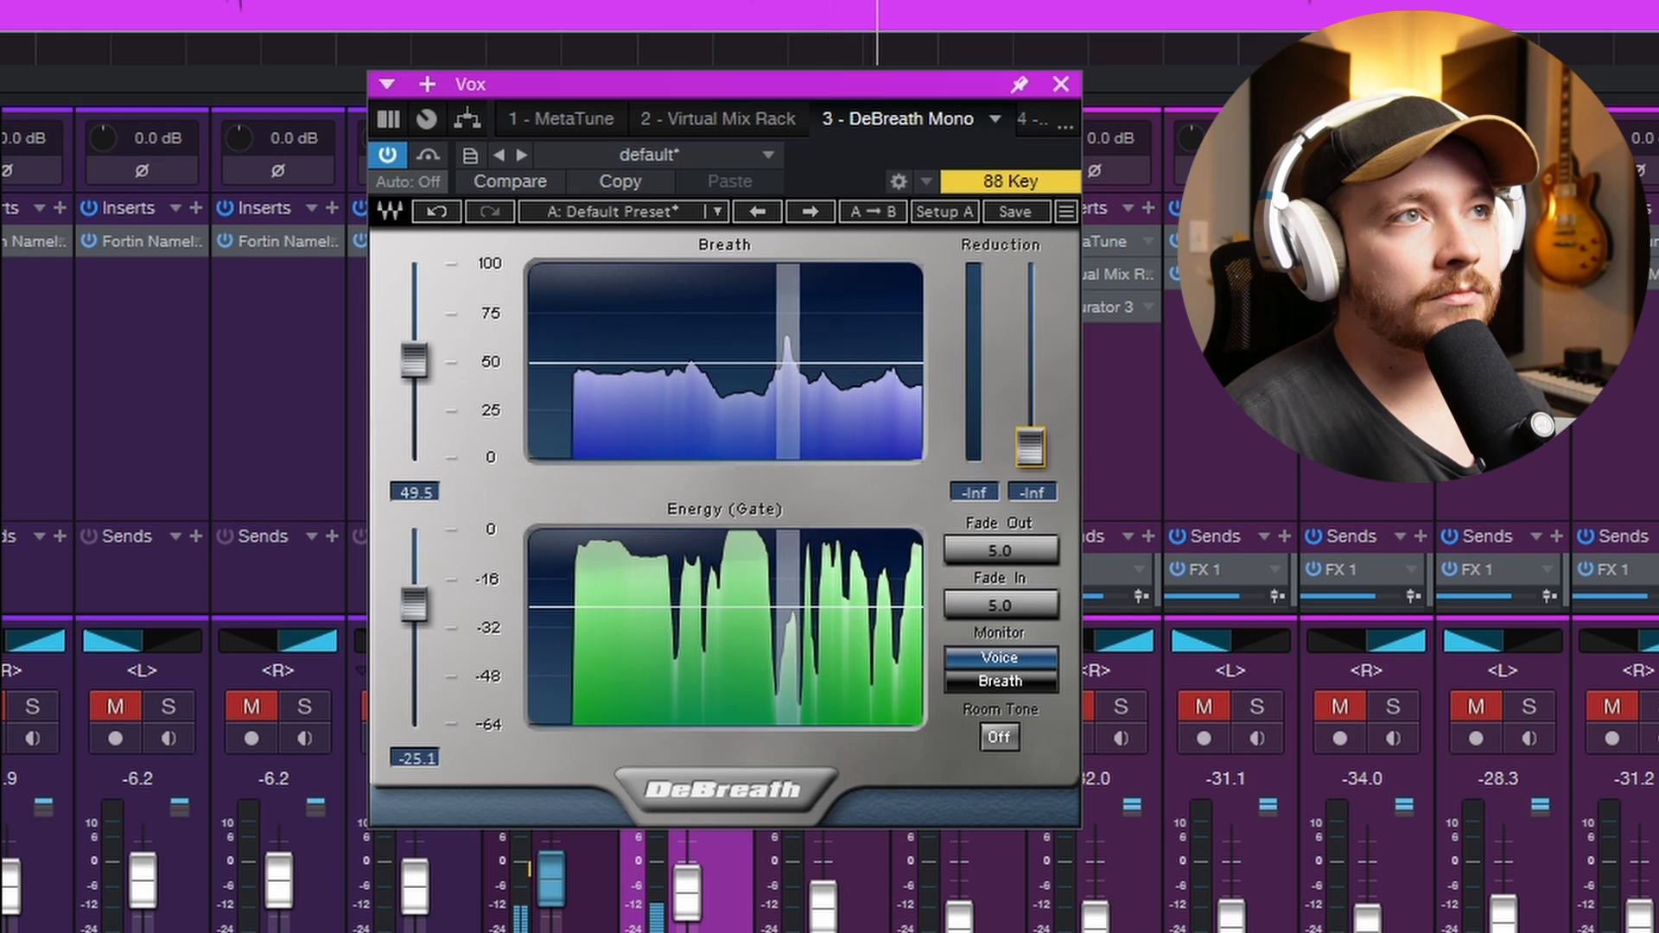
pyautogui.press('space')
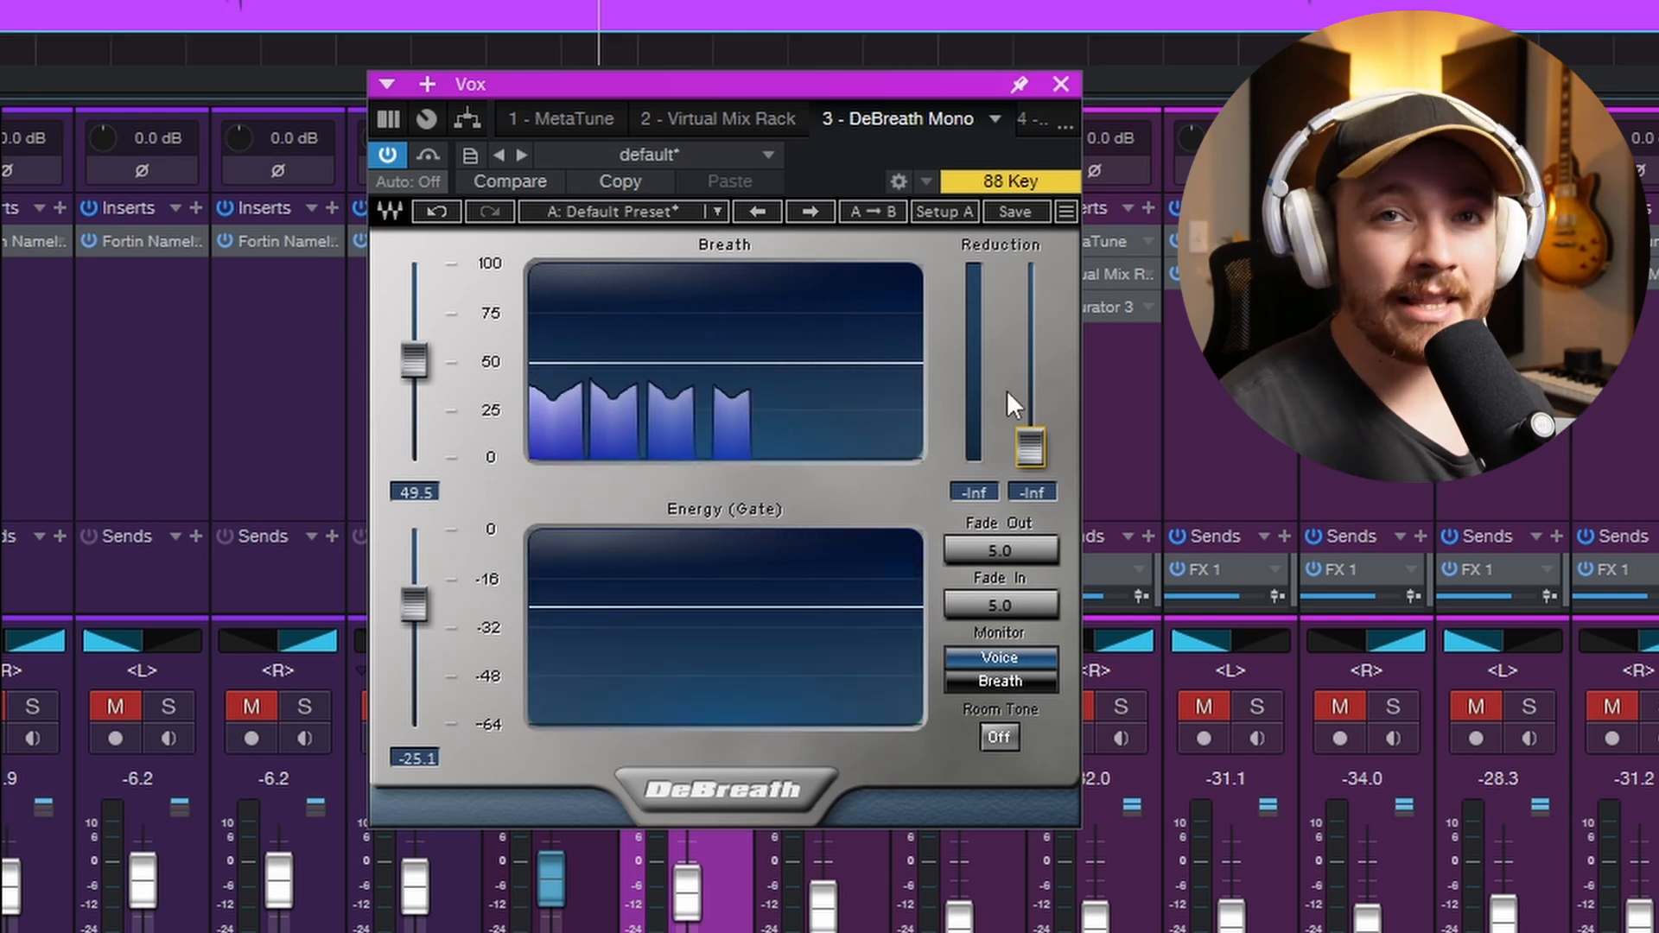
# - Raise DeBreath's Reduction to about -19.1 while auditioning the vocal for a more natural breath level
pyautogui.moveTo(1030, 447); pyautogui.dragTo(1030, 313)
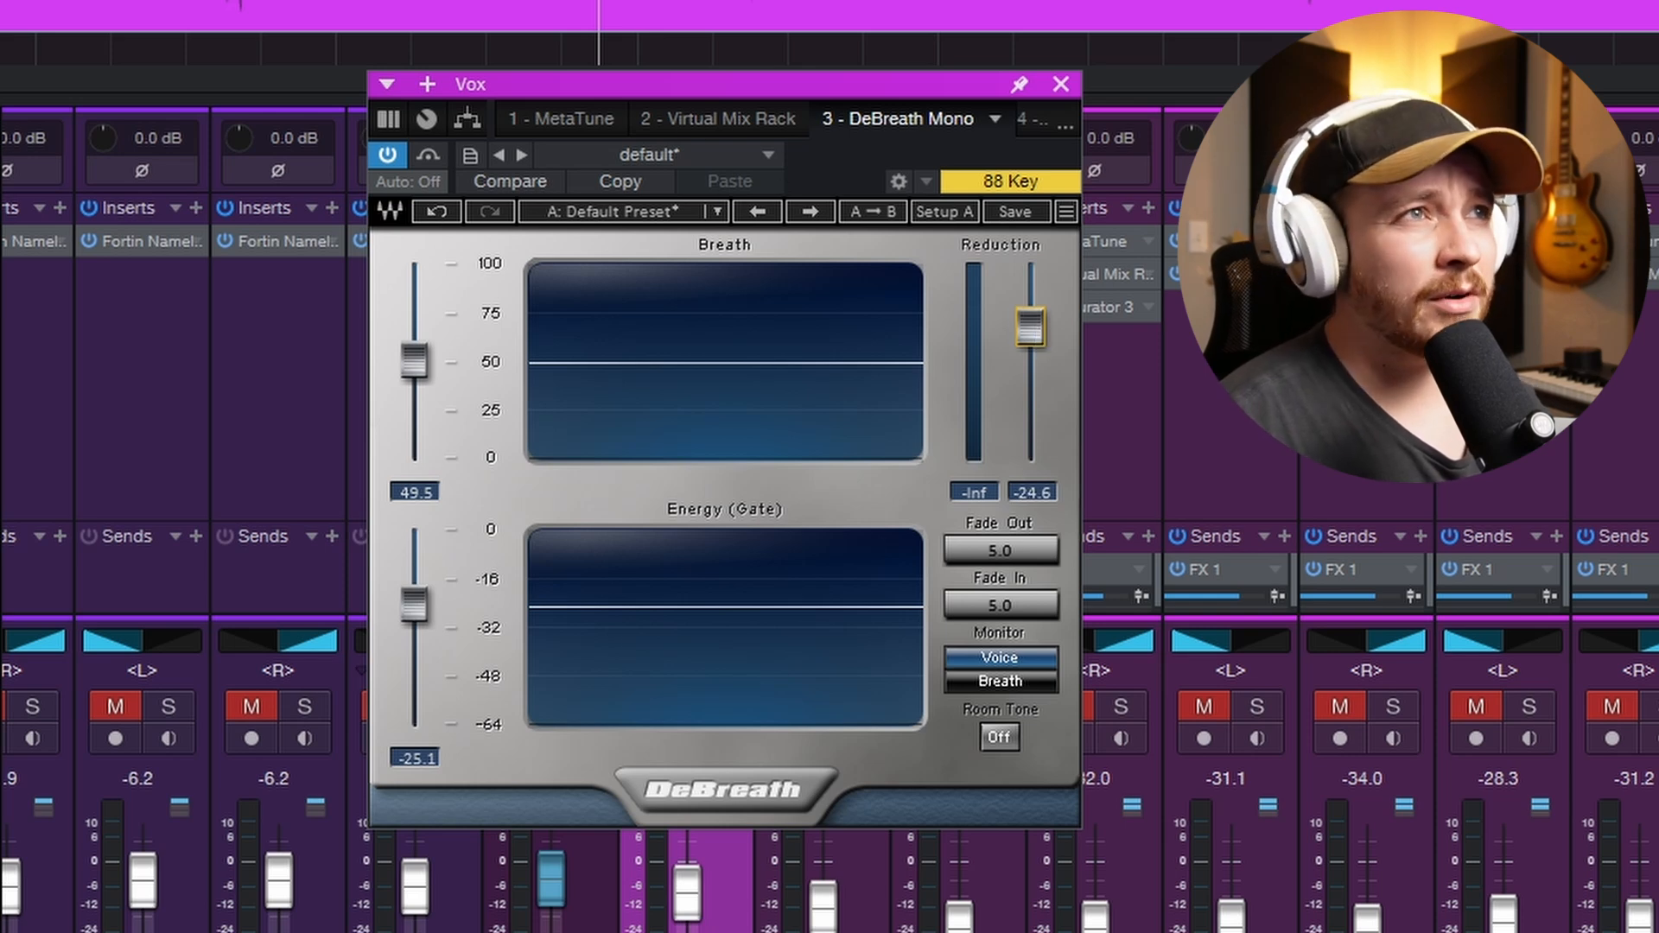
pyautogui.press('space')
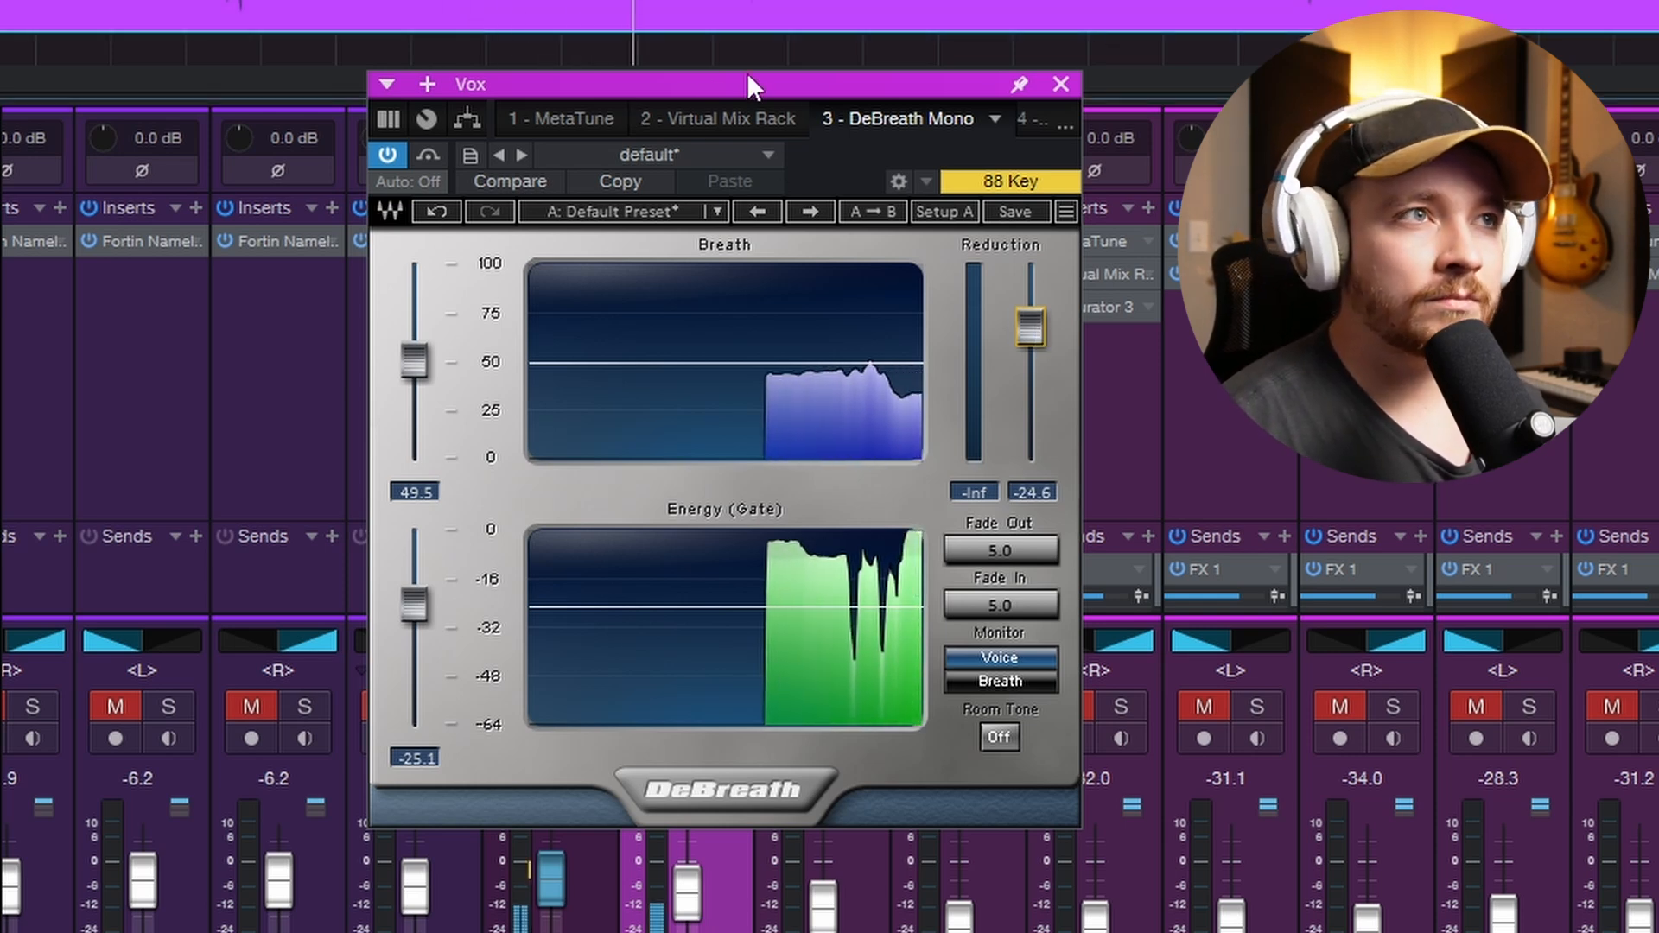
pyautogui.moveTo(1030, 328); pyautogui.dragTo(1031, 316)
pyautogui.moveTo(1032, 315); pyautogui.dragTo(1032, 314)
pyautogui.press('space')
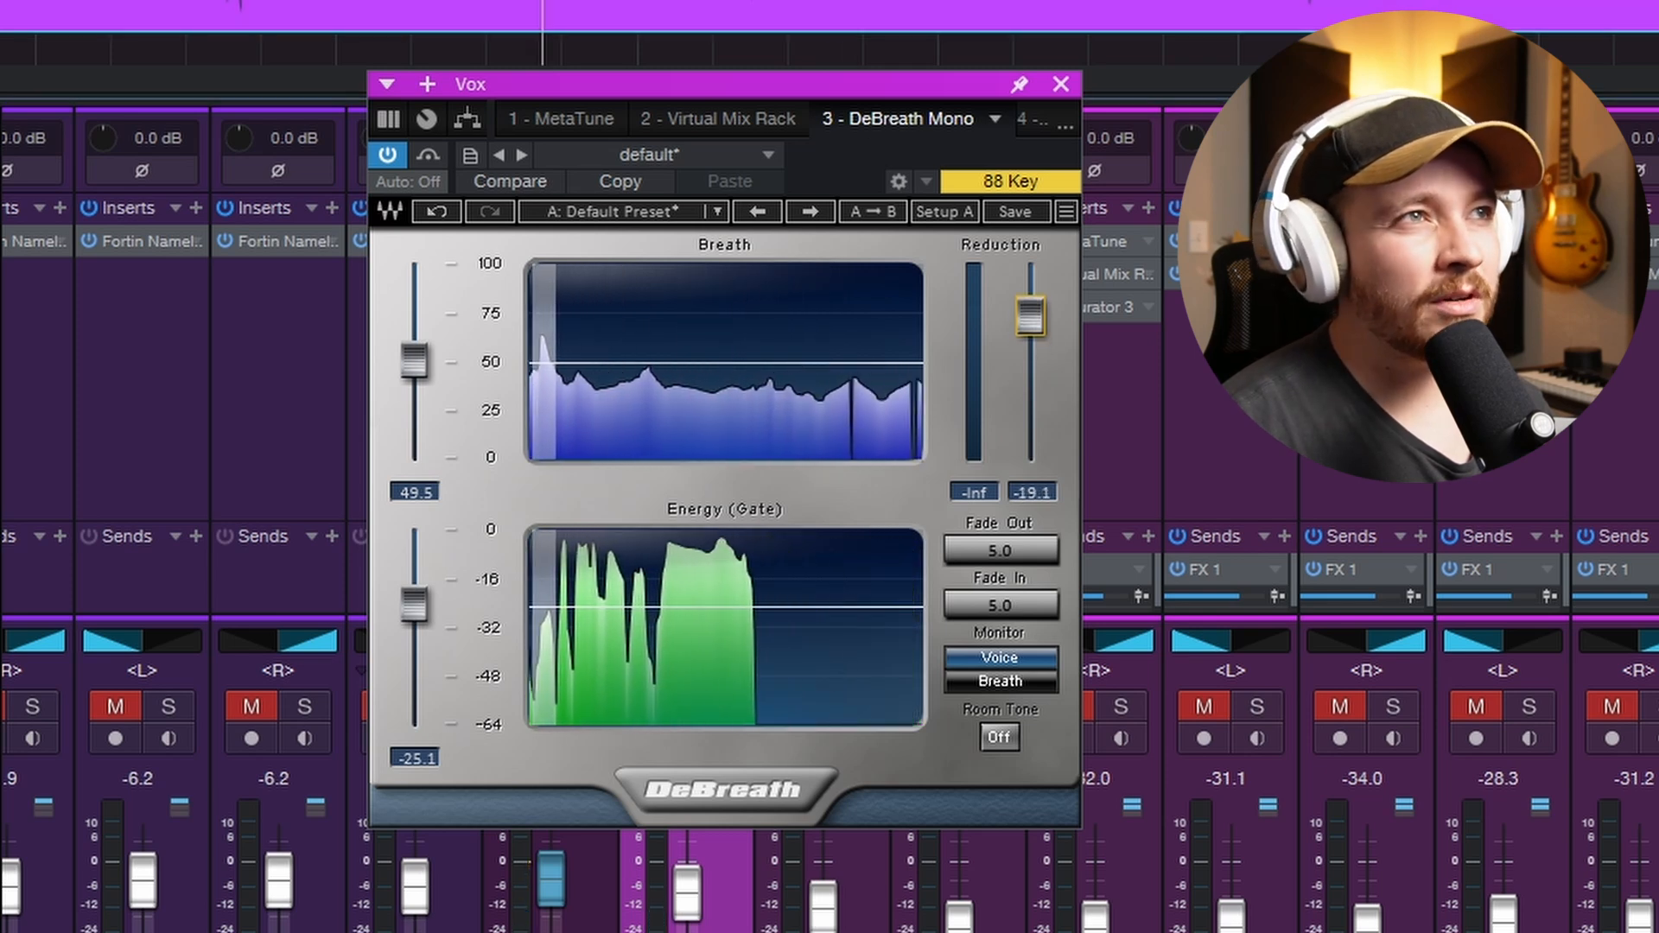
pyautogui.press('space')
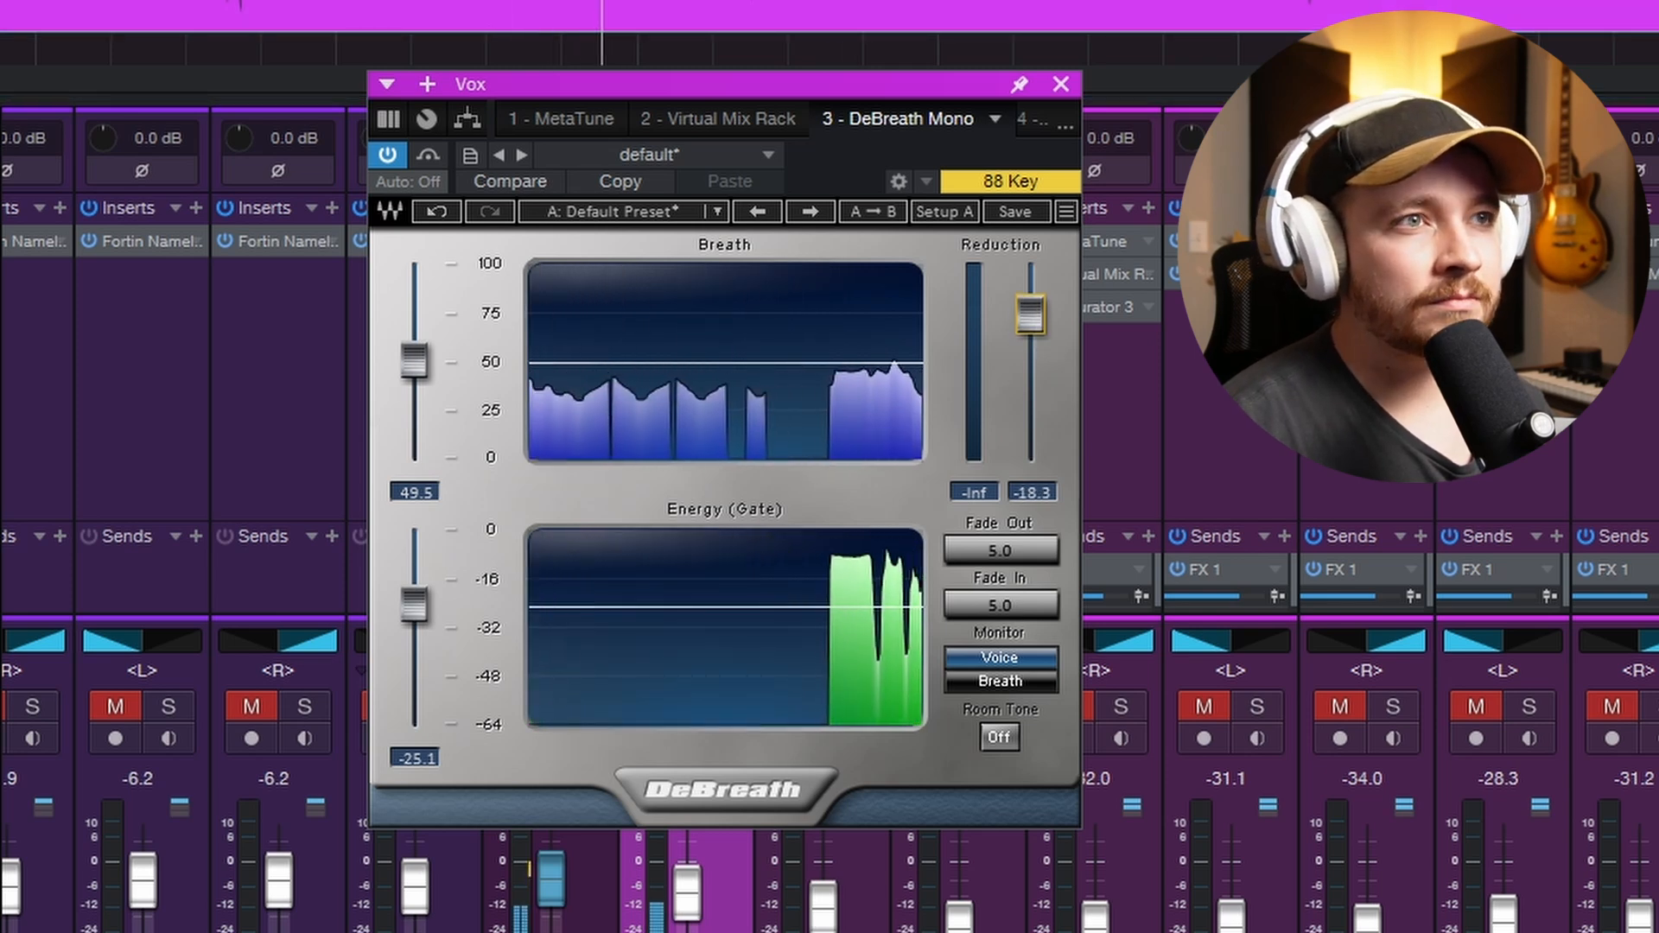
pyautogui.moveTo(1032, 314); pyautogui.dragTo(1032, 316)
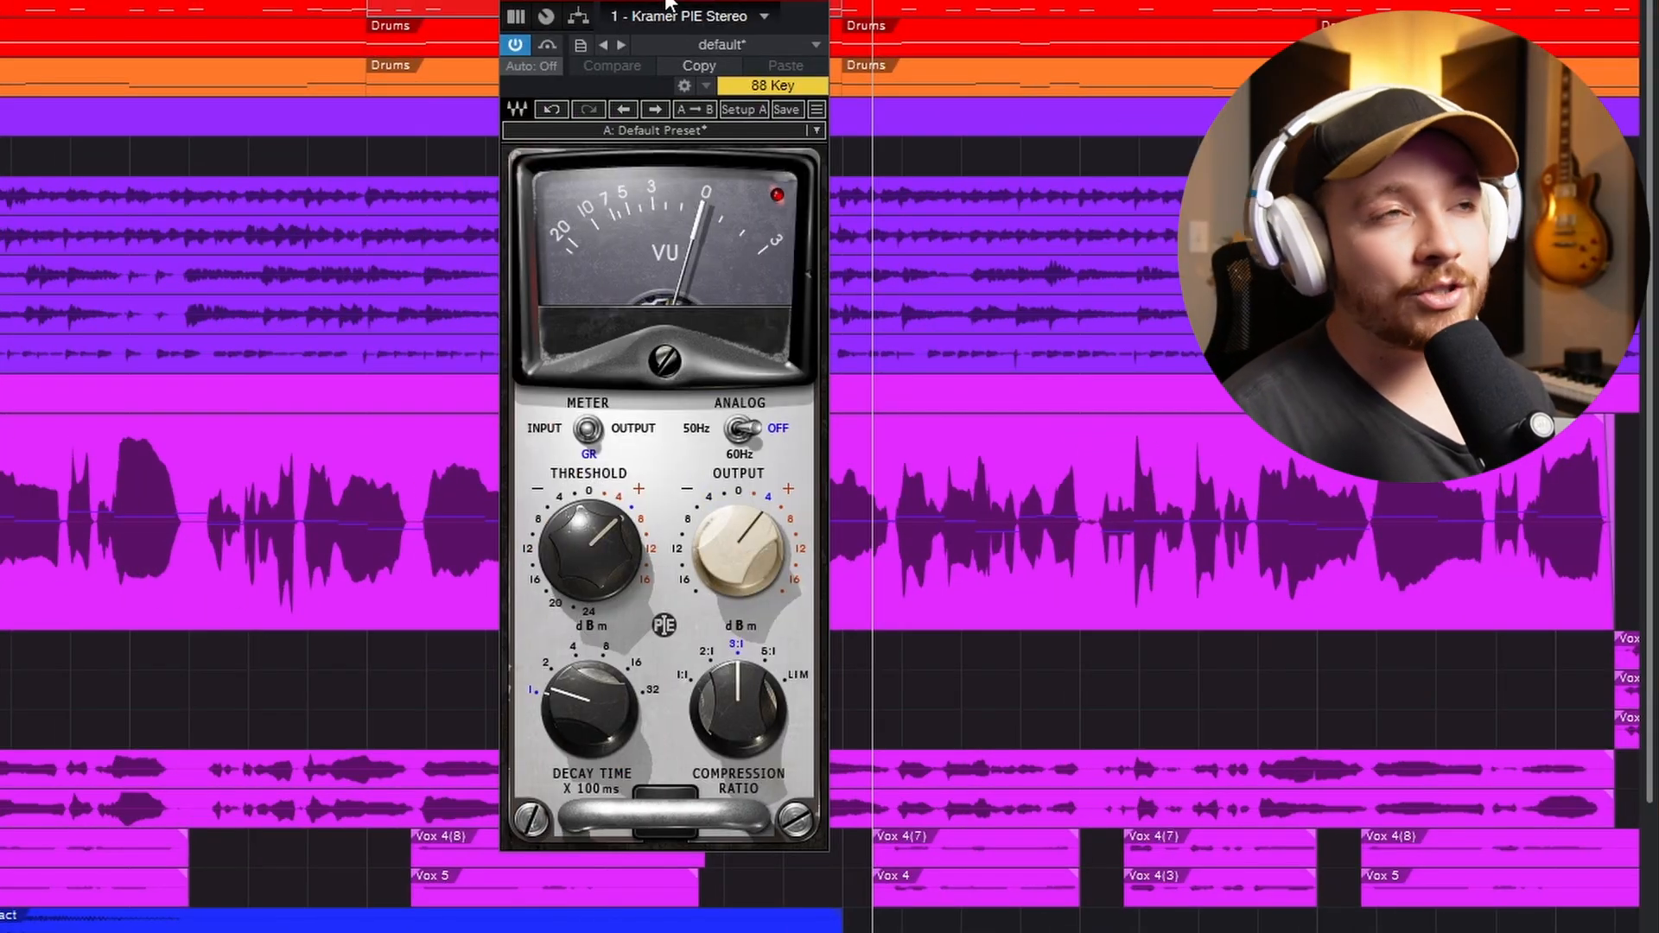
# - Reposition the Kramer PIE Stereo window of the Shells channel and play the soloed shells from bar 7
pyautogui.moveTo(667, 4); pyautogui.dragTo(739, 34)
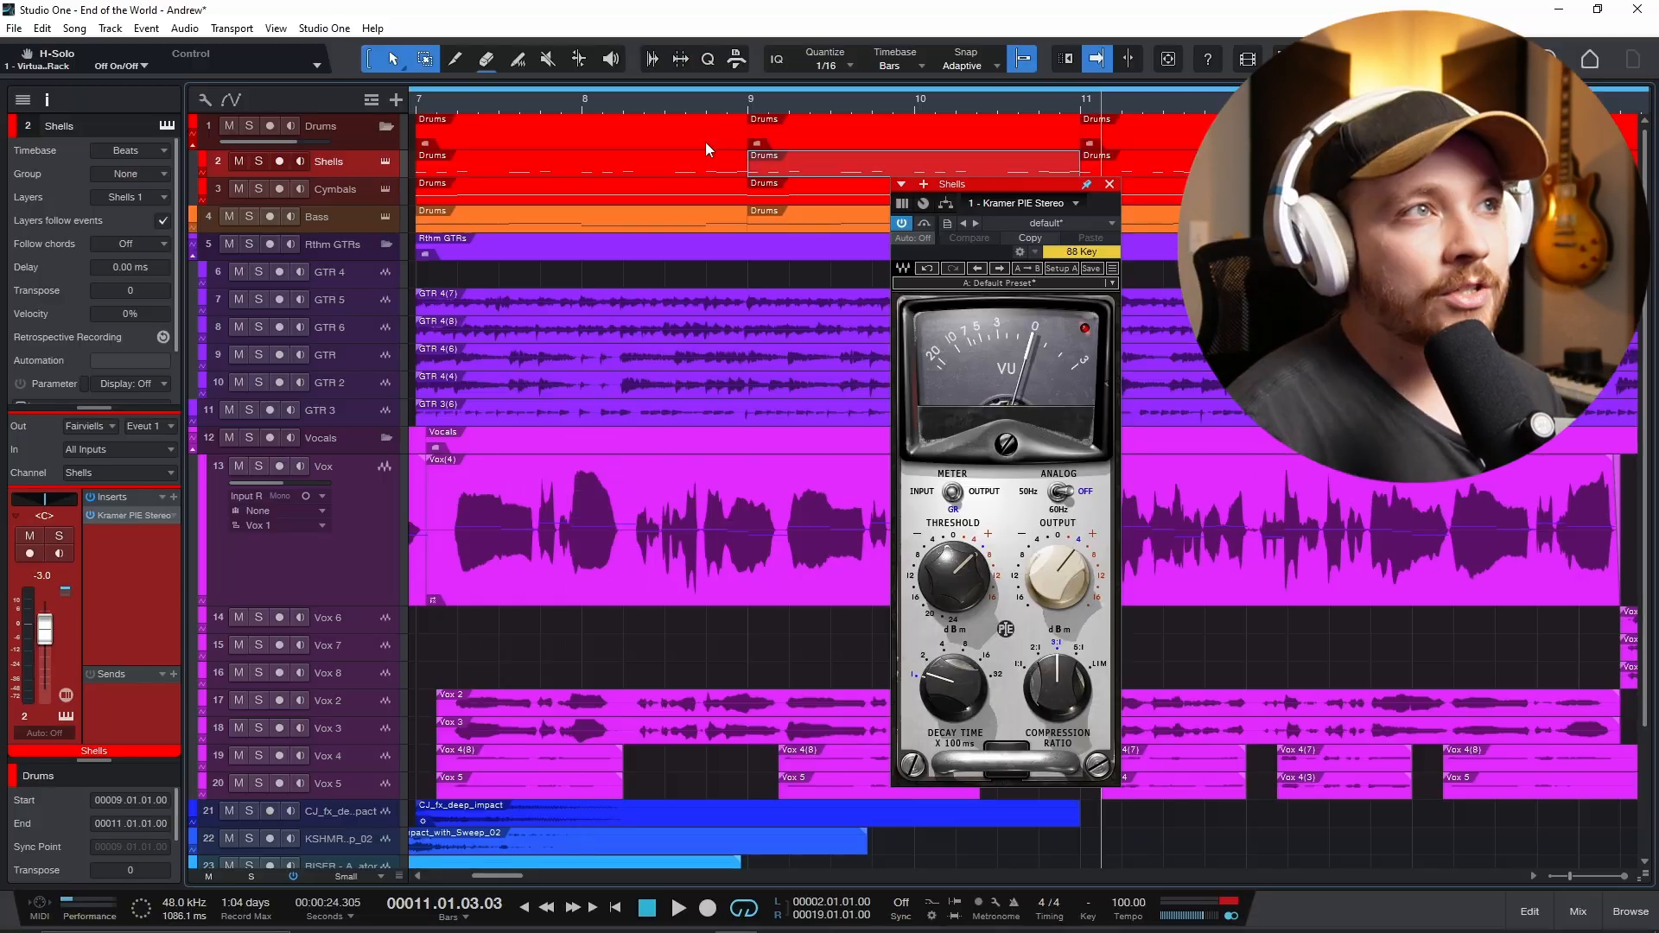
pyautogui.press('w')
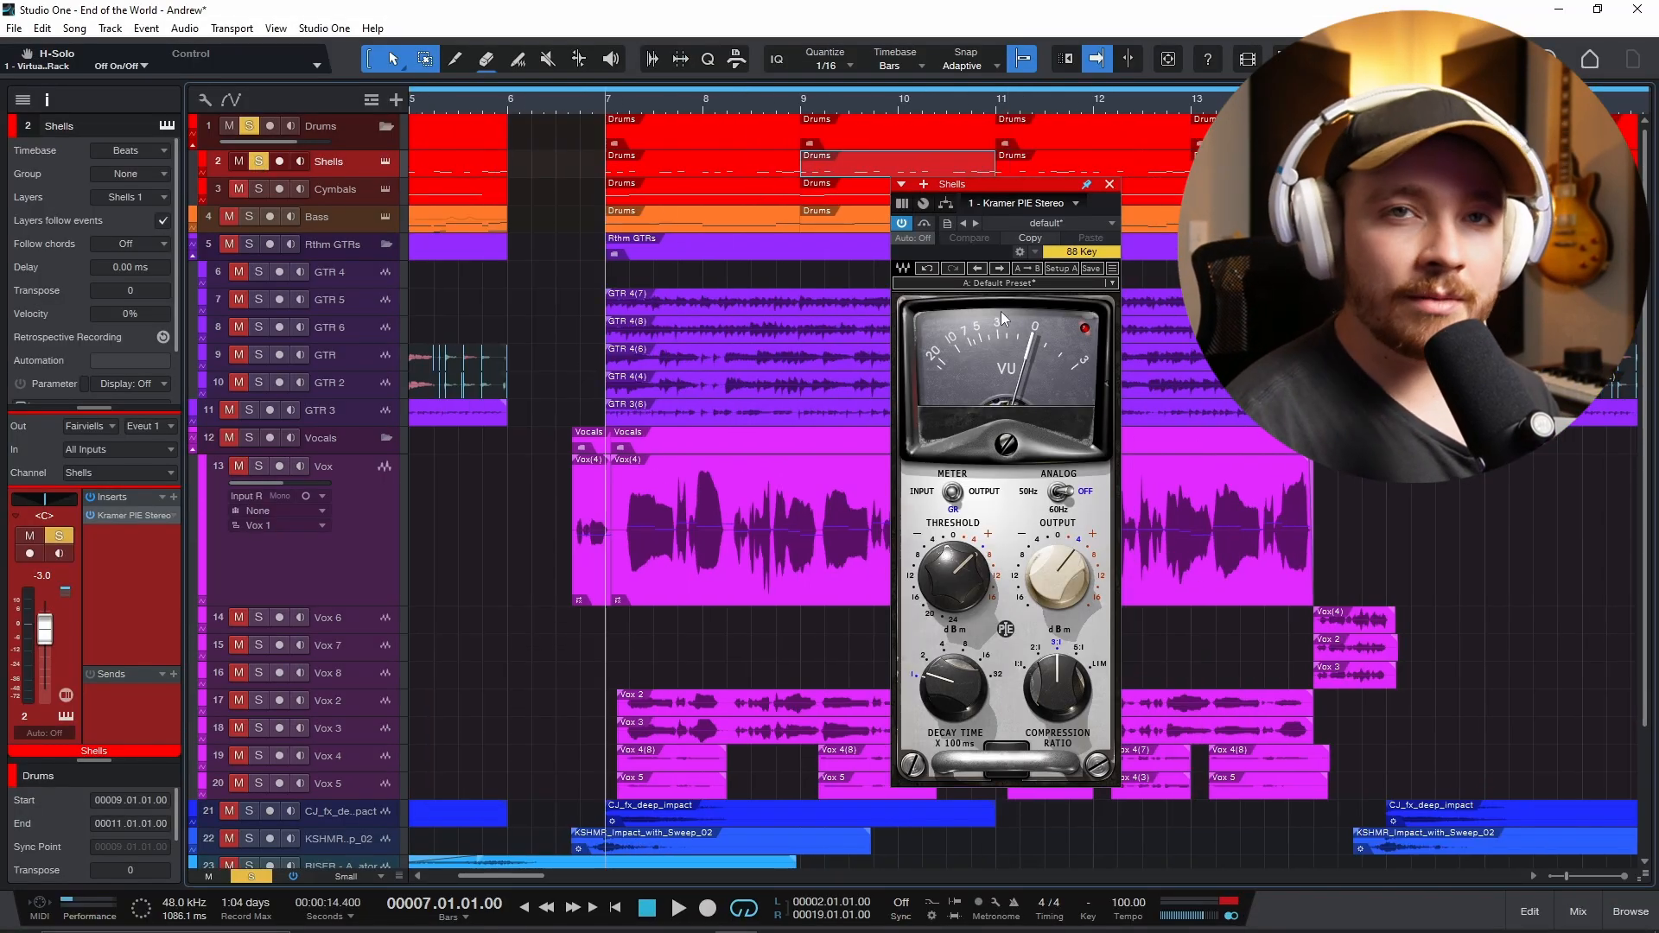
pyautogui.press('space')
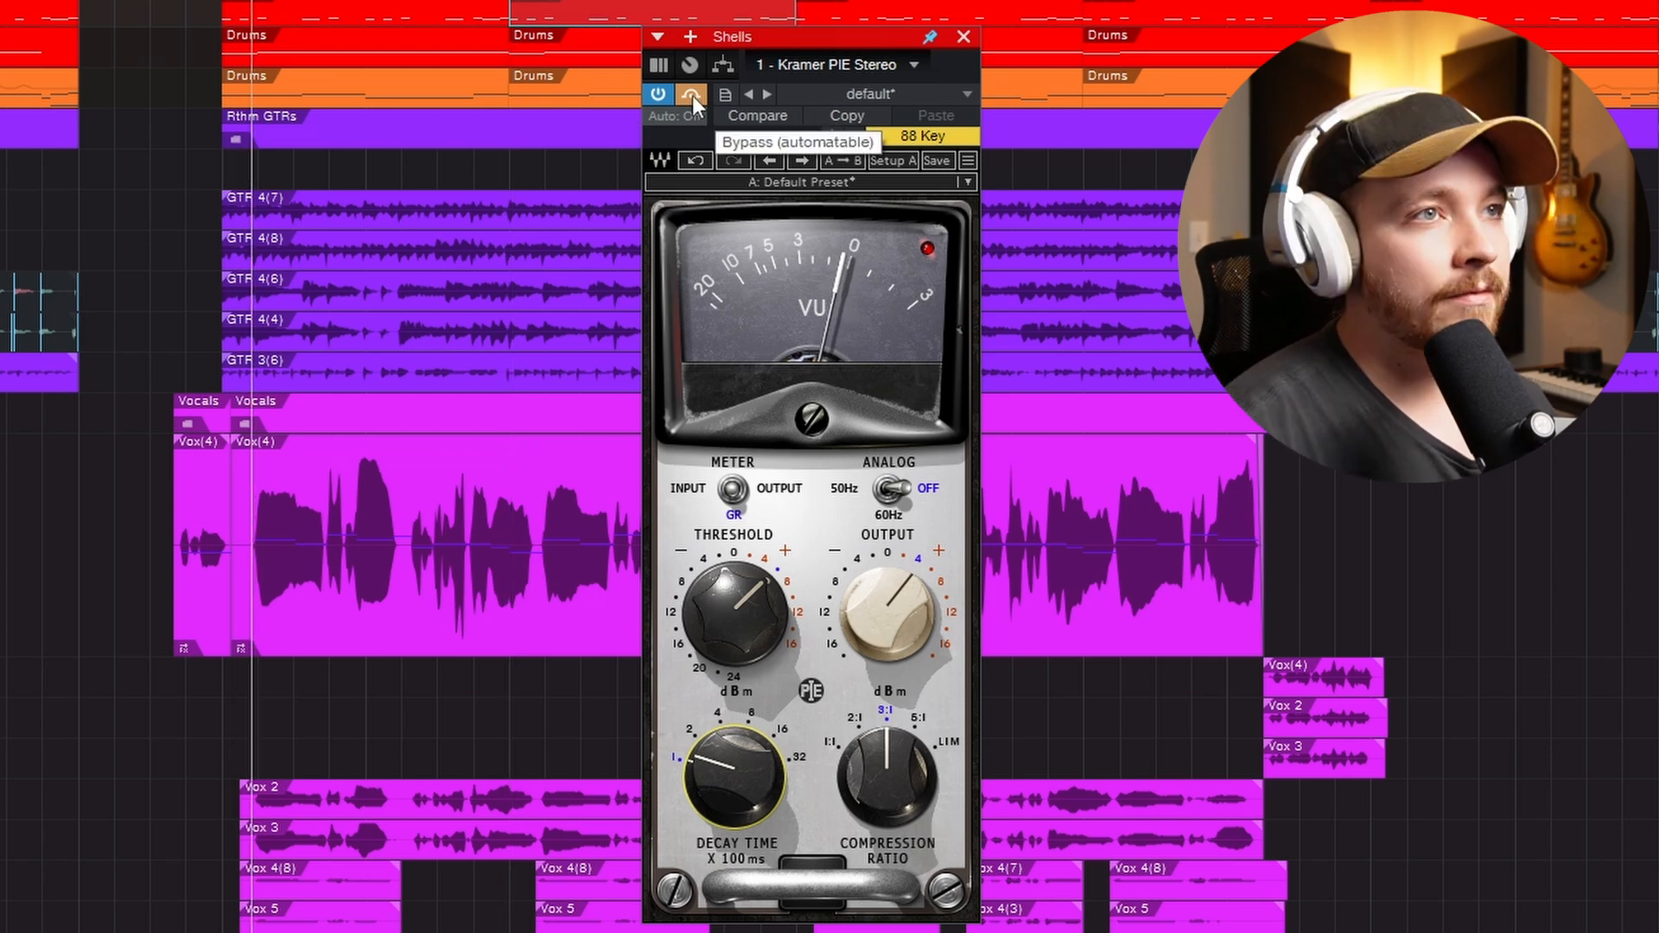
# - Toggle the Kramer PIE bypass on the Shells channel during playback to compare compressed and uncompressed drums, leaving the compressor active
pyautogui.click(693, 95)
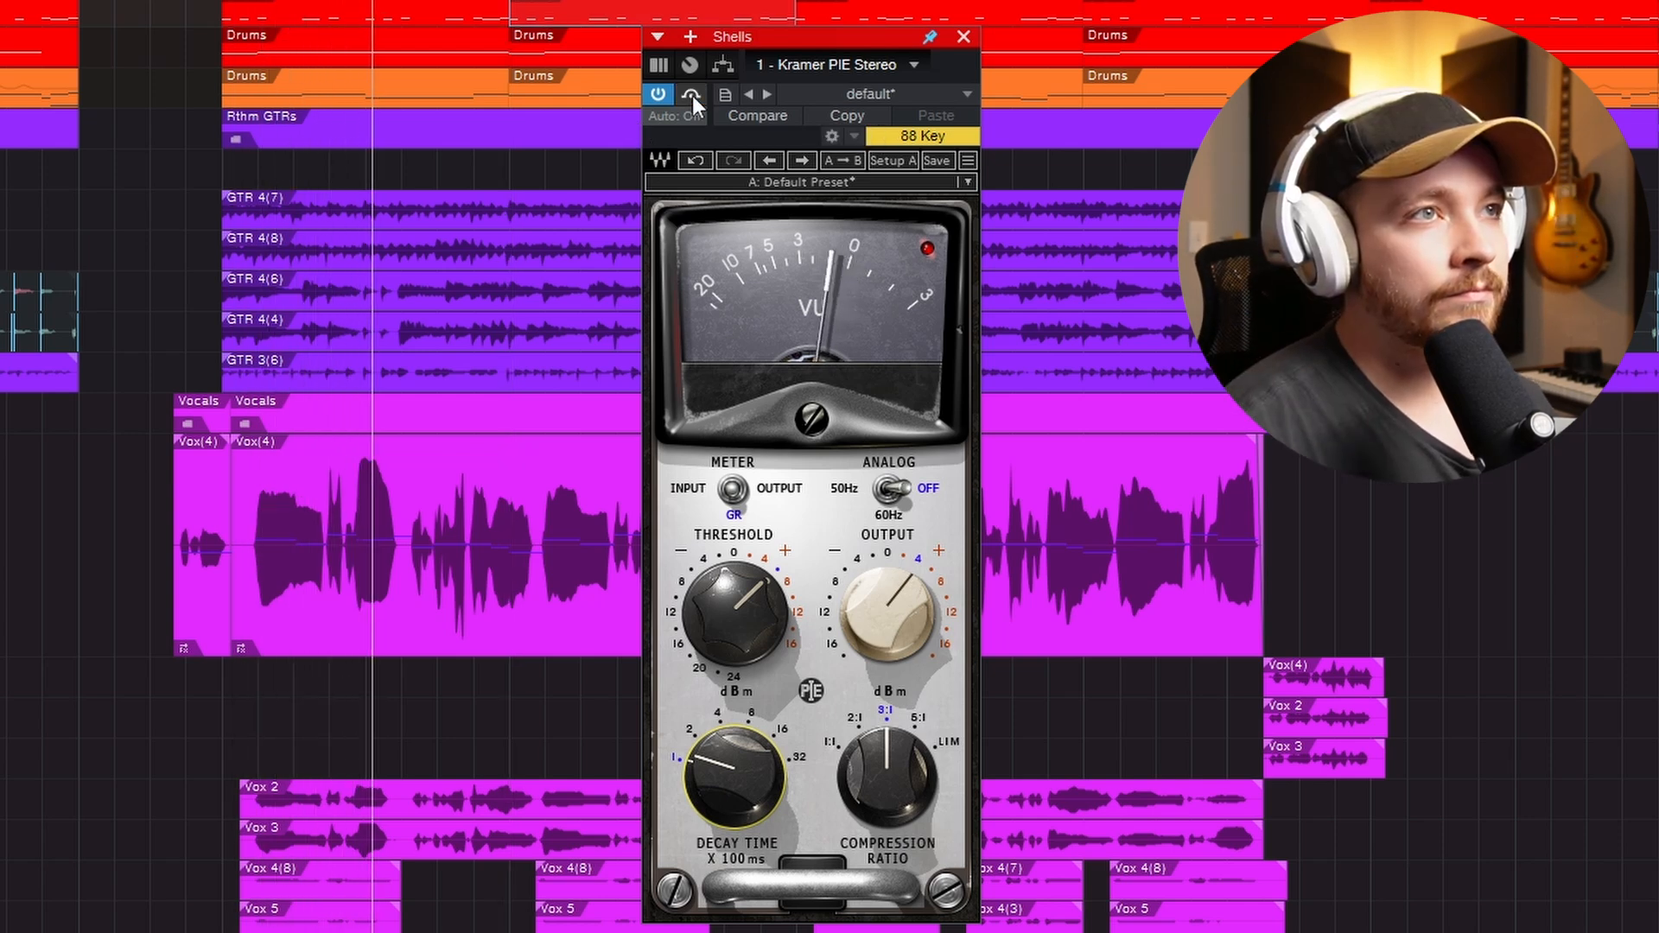
pyautogui.click(692, 95)
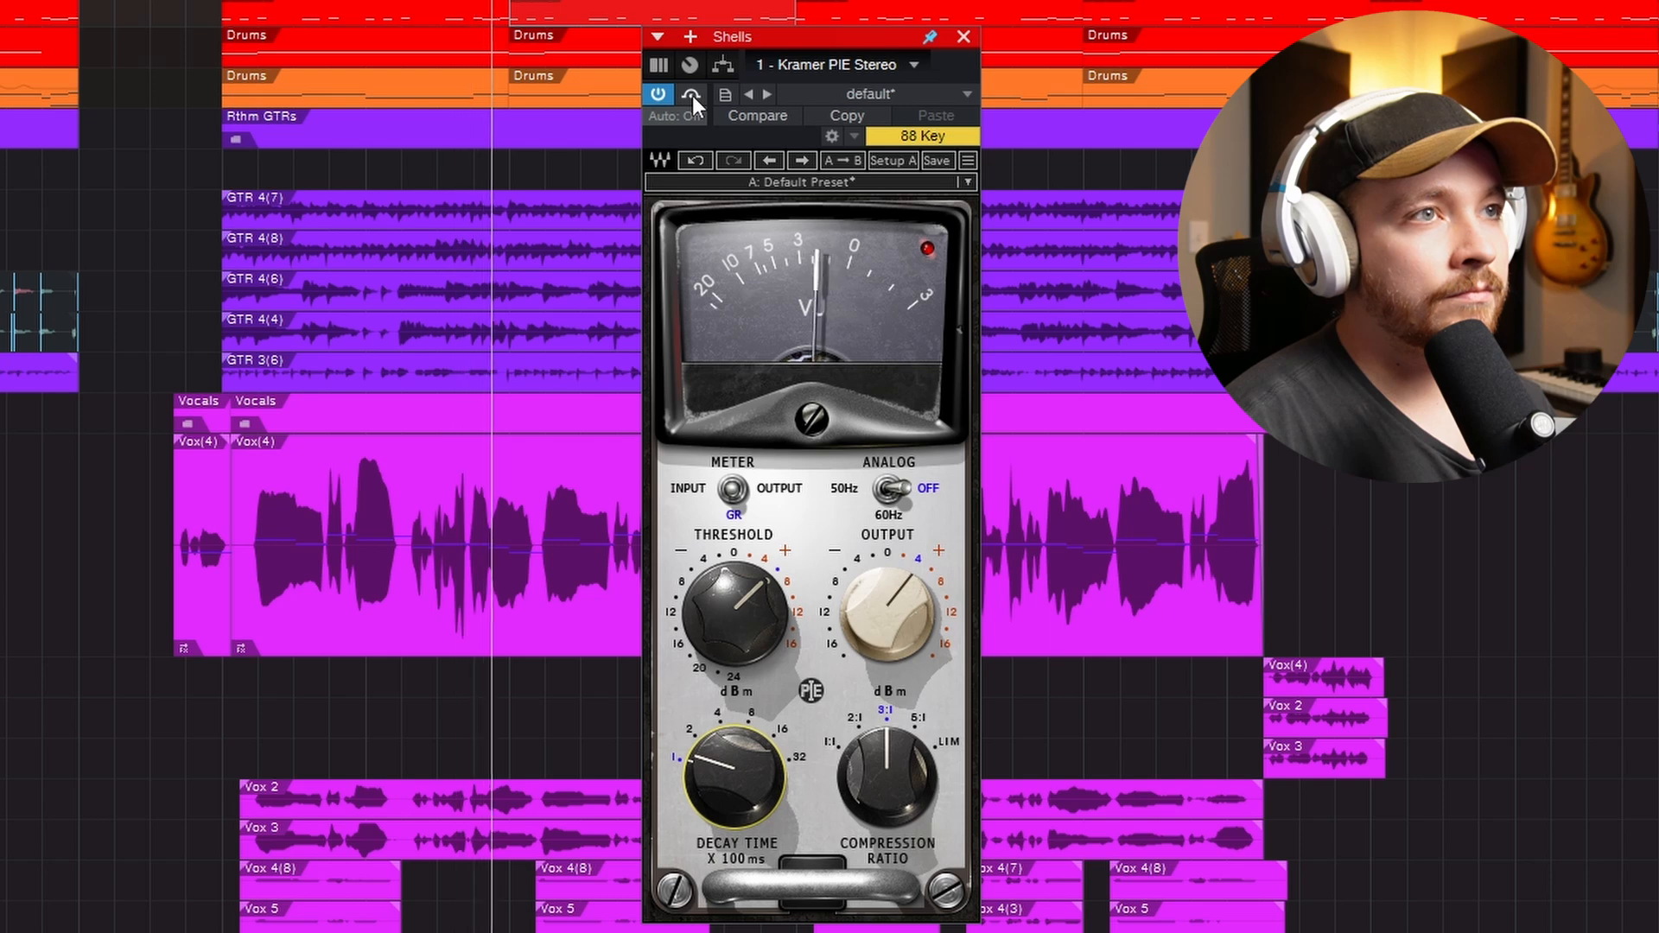
pyautogui.click(693, 95)
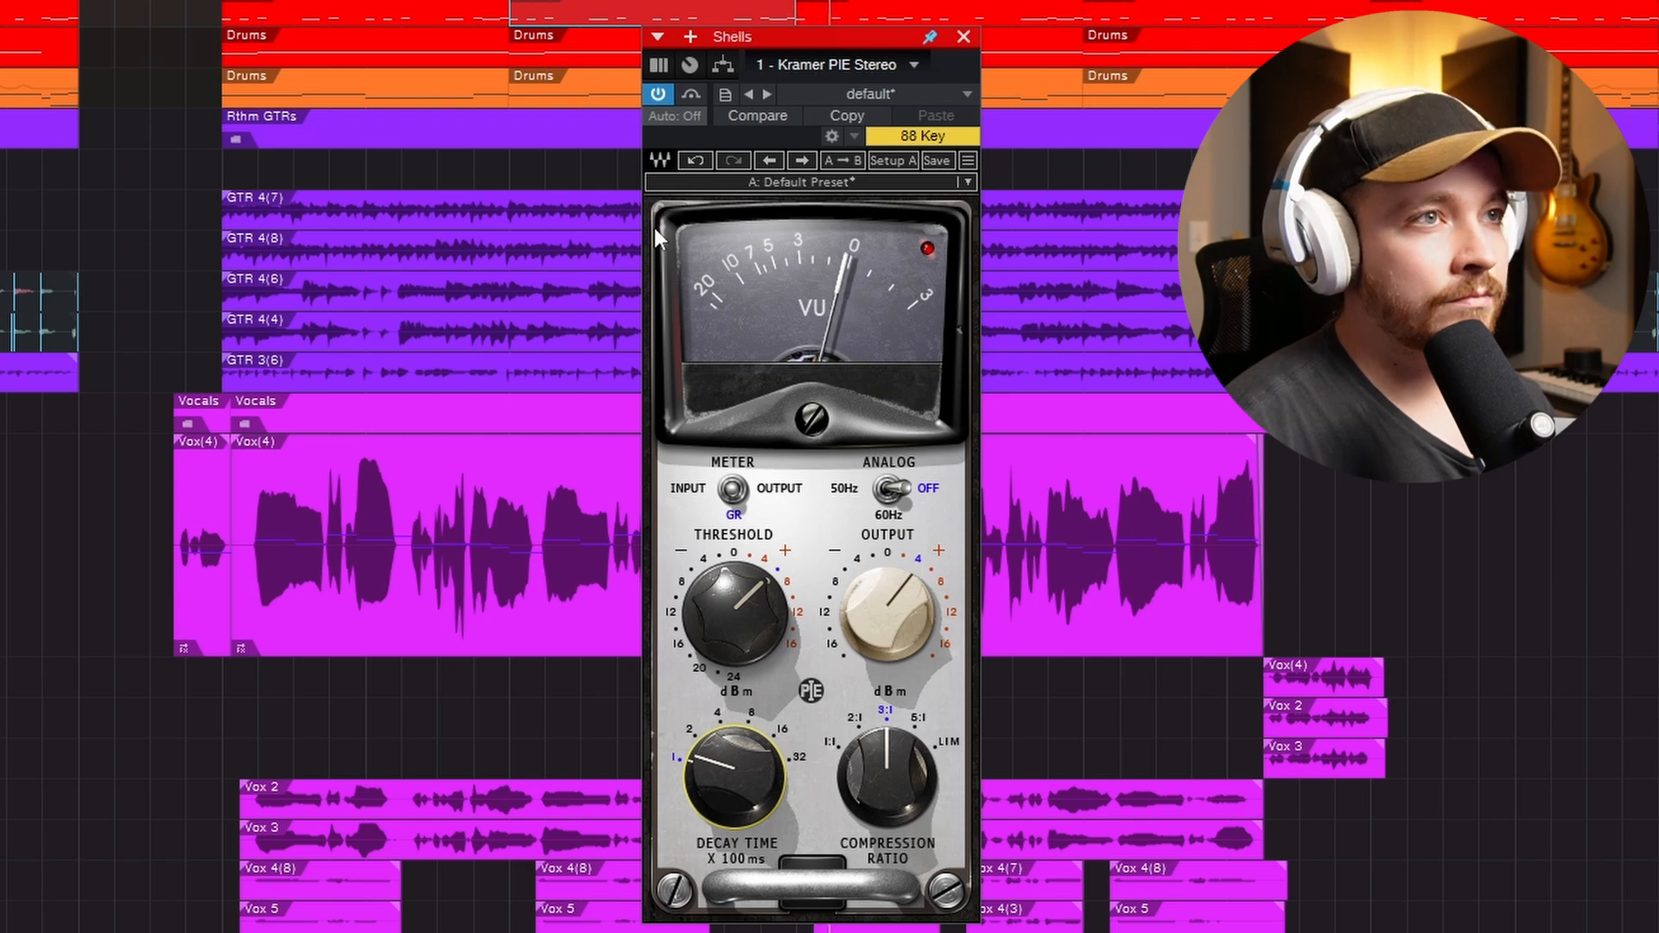
pyautogui.click(692, 95)
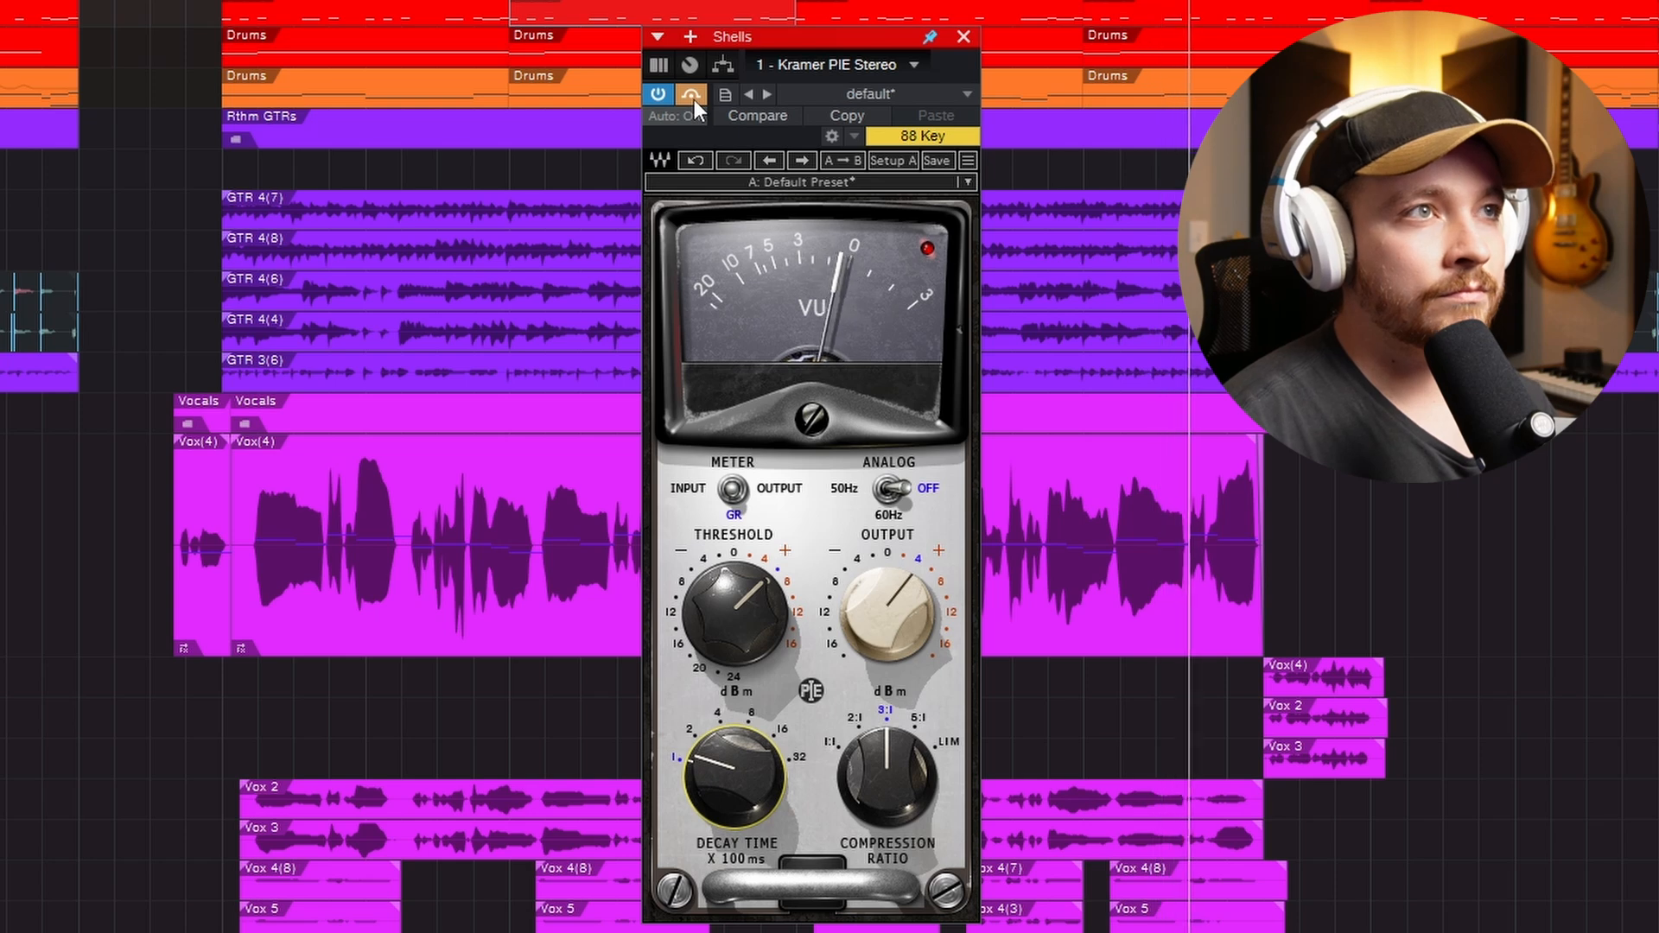
pyautogui.click(691, 95)
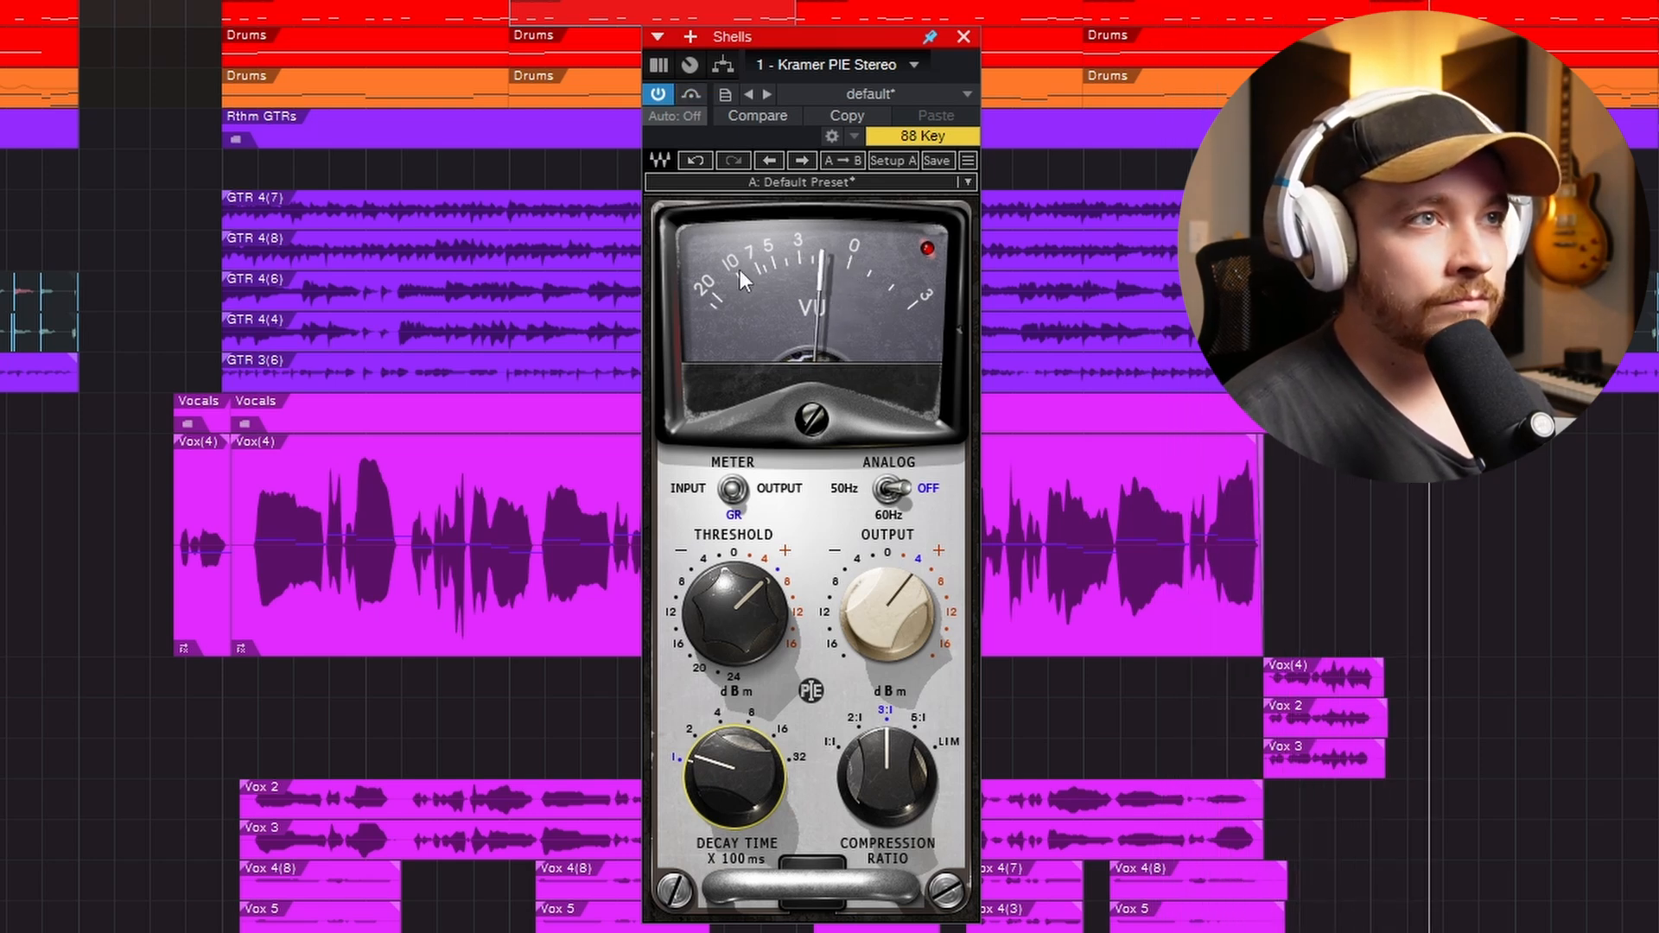
pyautogui.click(691, 95)
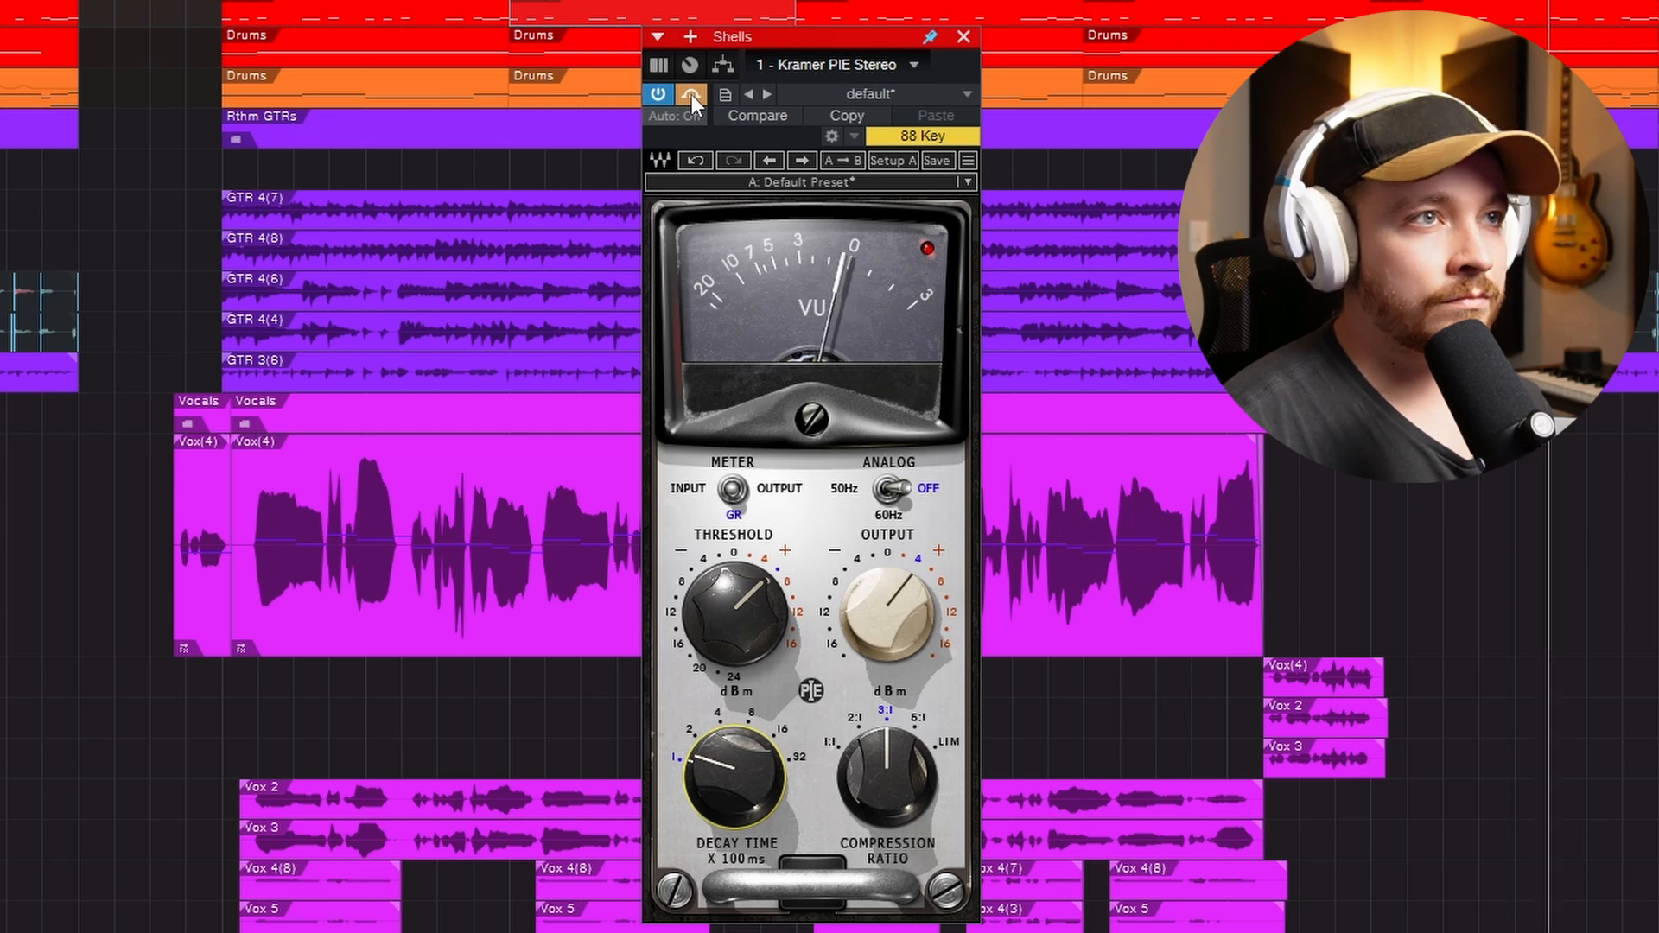
pyautogui.click(691, 95)
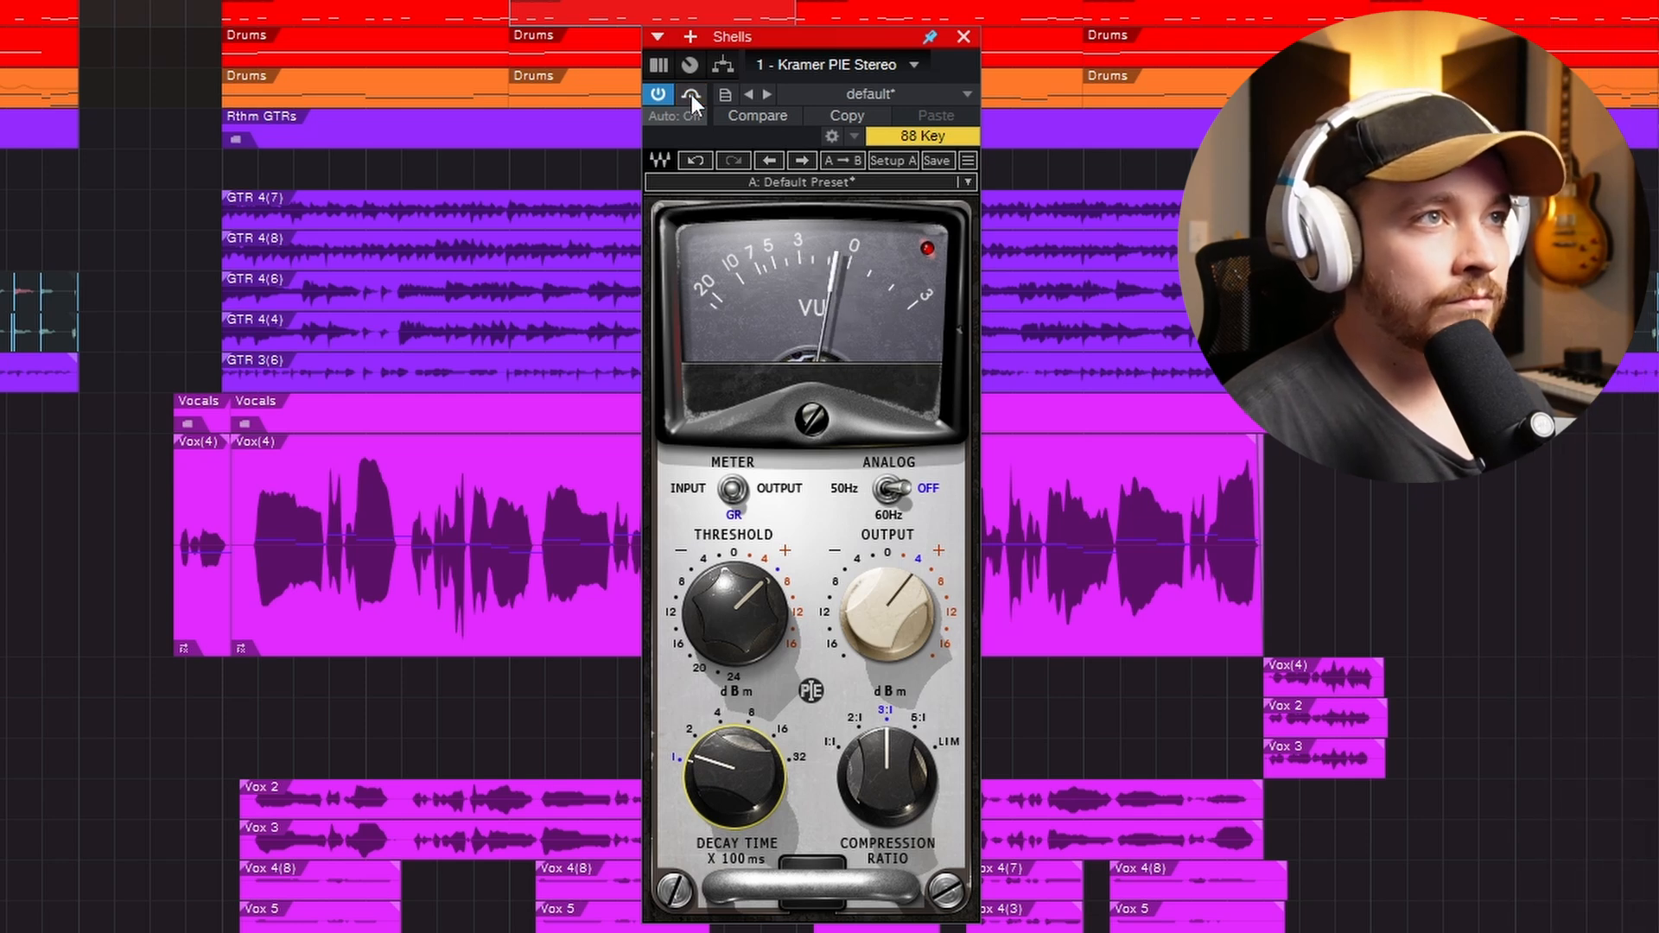